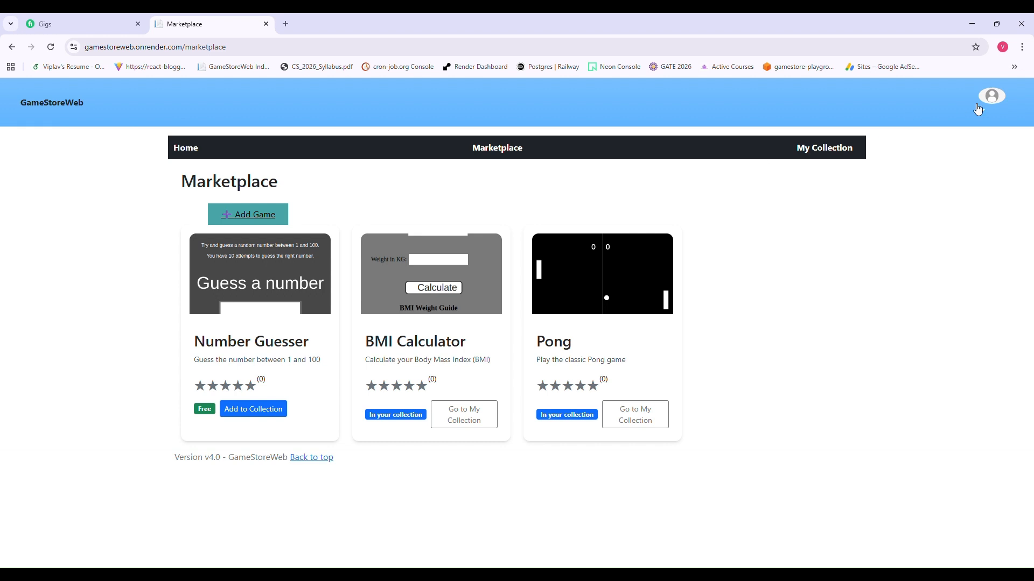
- Log out of the current account and reopen GameStoreWeb's login page in a fresh tab
{"action": "left_click", "coordinate": [987, 106]}
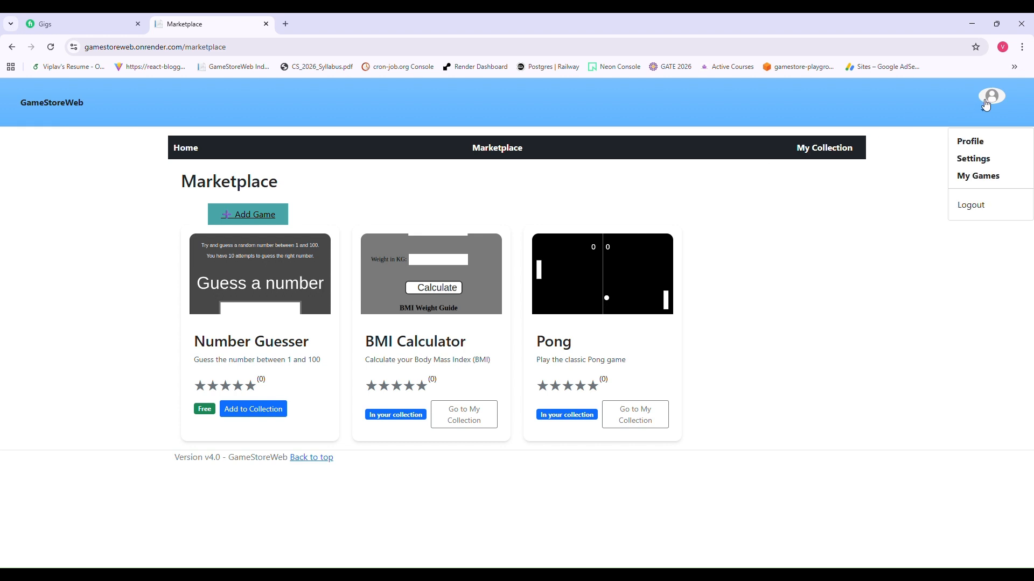
{"action": "left_click", "coordinate": [981, 209]}
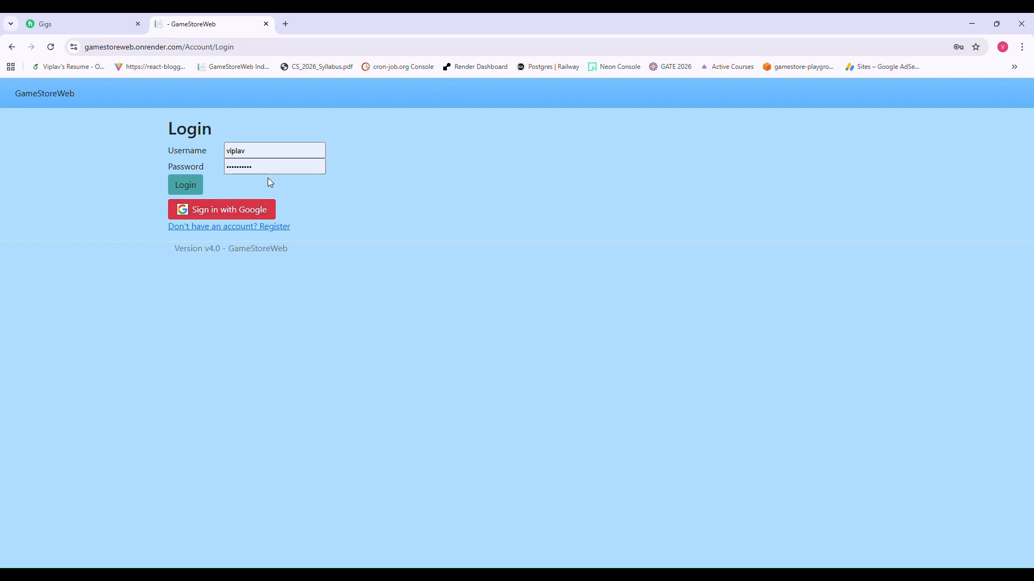
{"action": "left_click", "coordinate": [286, 24]}
{"action": "left_click", "coordinate": [266, 24]}
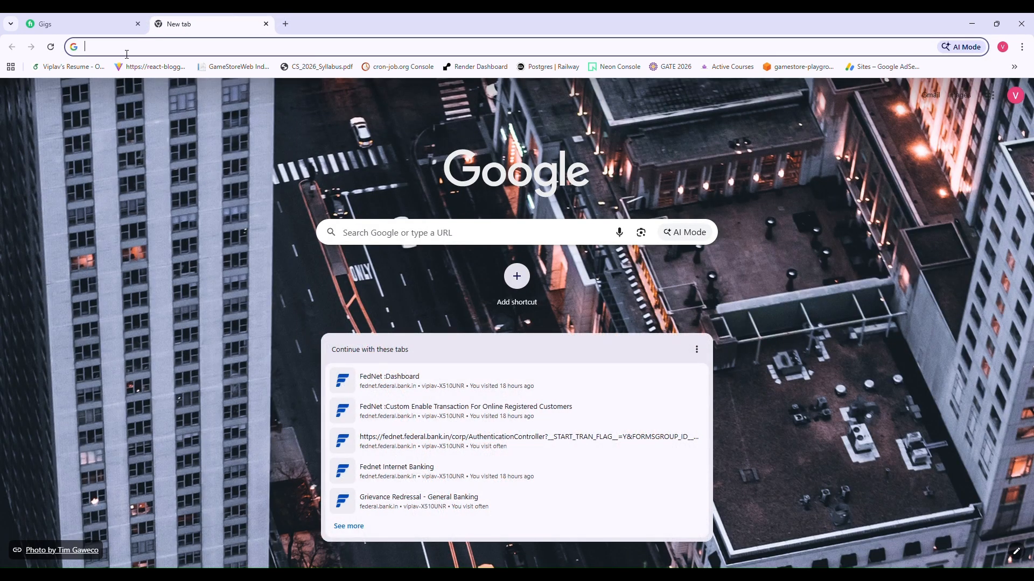
{"action": "left_click", "coordinate": [231, 67]}
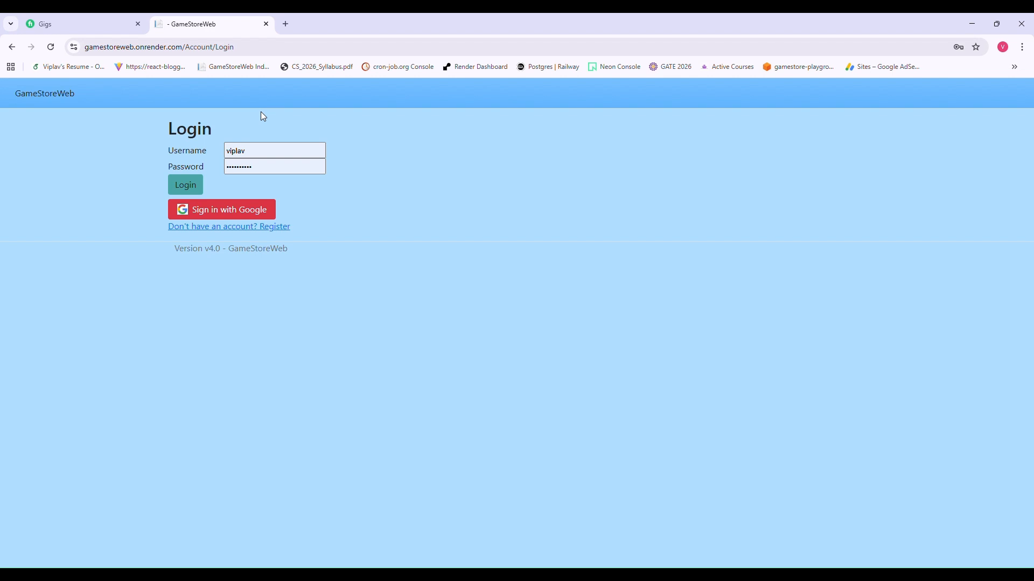
- Open the registration form and enter a test username and e-mail address
{"action": "left_click", "coordinate": [251, 228]}
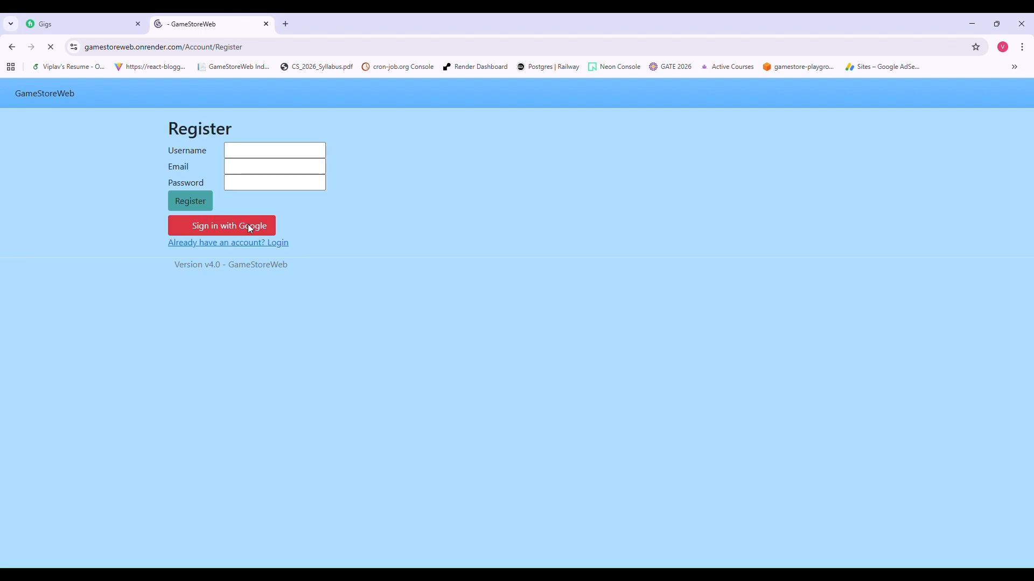
{"action": "left_click", "coordinate": [269, 156]}
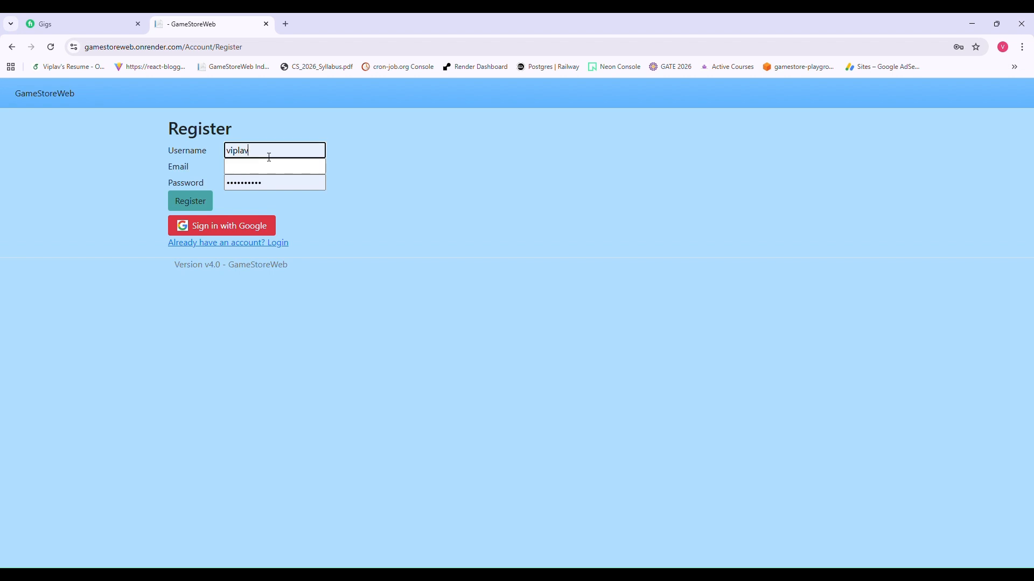
{"action": "key", "text": "ctrl+a"}
{"action": "key", "text": "BackSpace"}
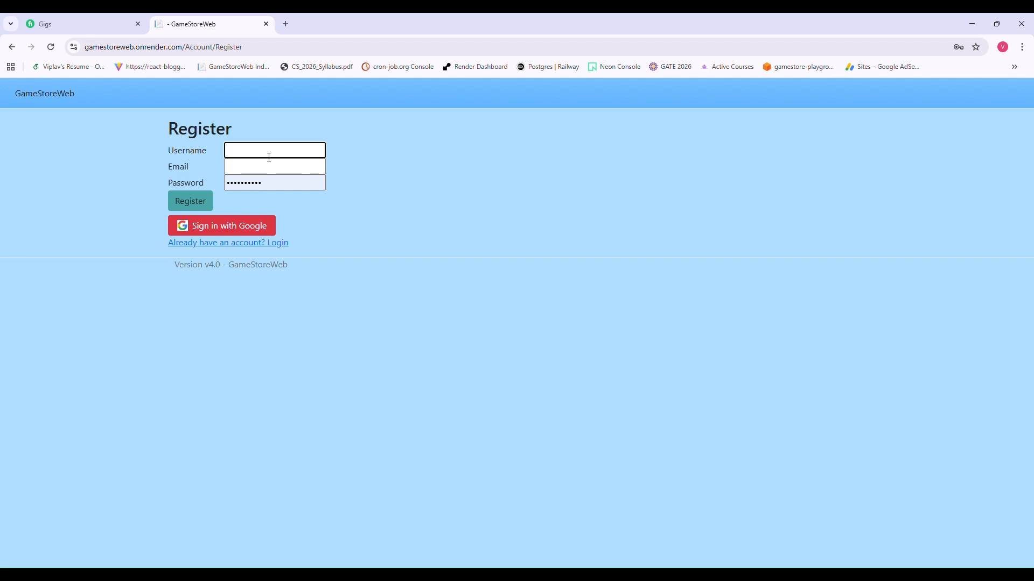
{"action": "type", "text": "test123"}
{"action": "left_click", "coordinate": [269, 171]}
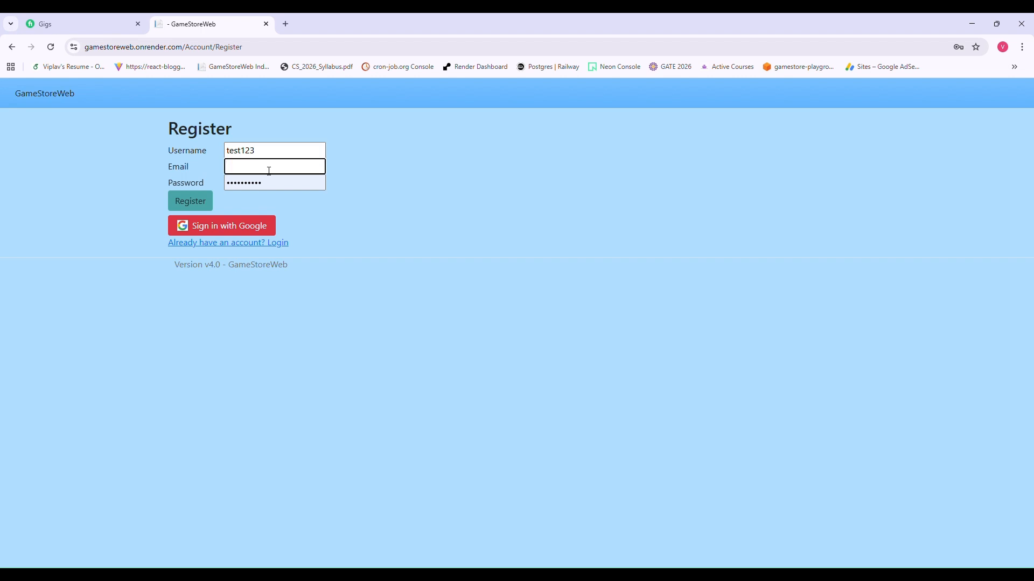
{"action": "type", "text": "test@gmail.com123"}
- Set a password, then replace it with a rule-compliant one and submit the registration
{"action": "left_click", "coordinate": [280, 182]}
{"action": "key", "text": "ctrl+a"}
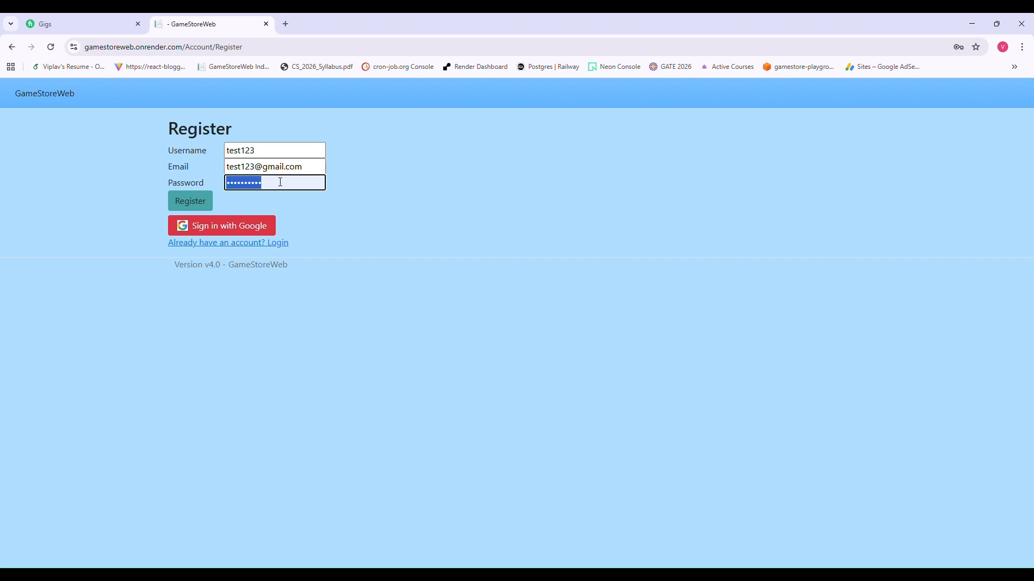
{"action": "key", "text": "BackSpace"}
{"action": "type", "text": "test123"}
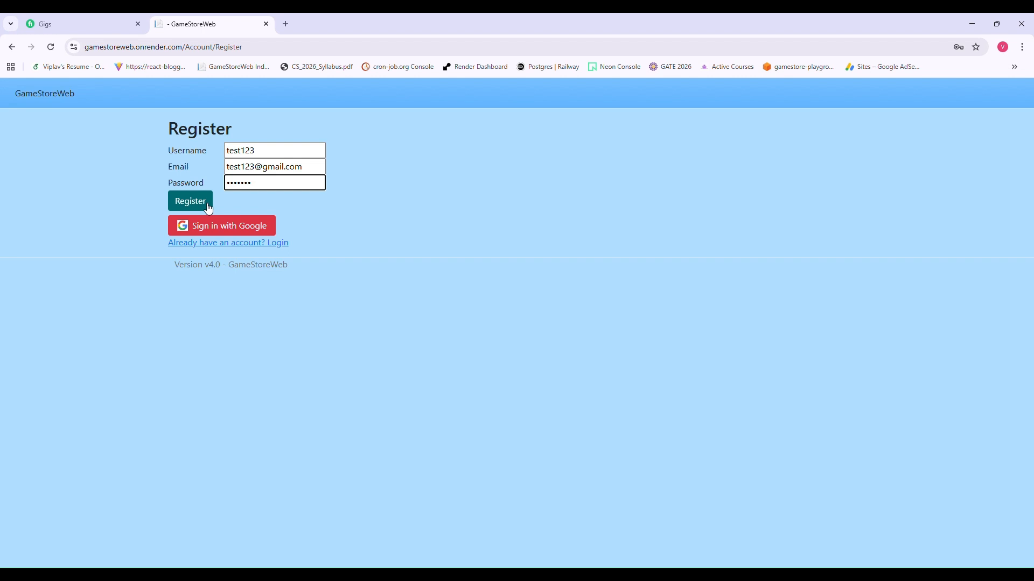
{"action": "left_click", "coordinate": [208, 208]}
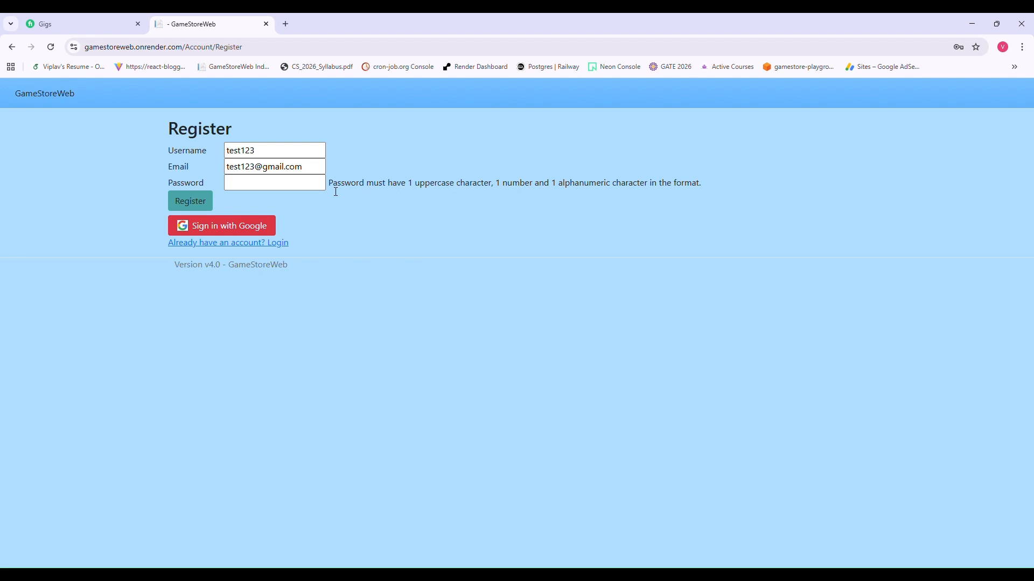
{"action": "left_click", "coordinate": [299, 187]}
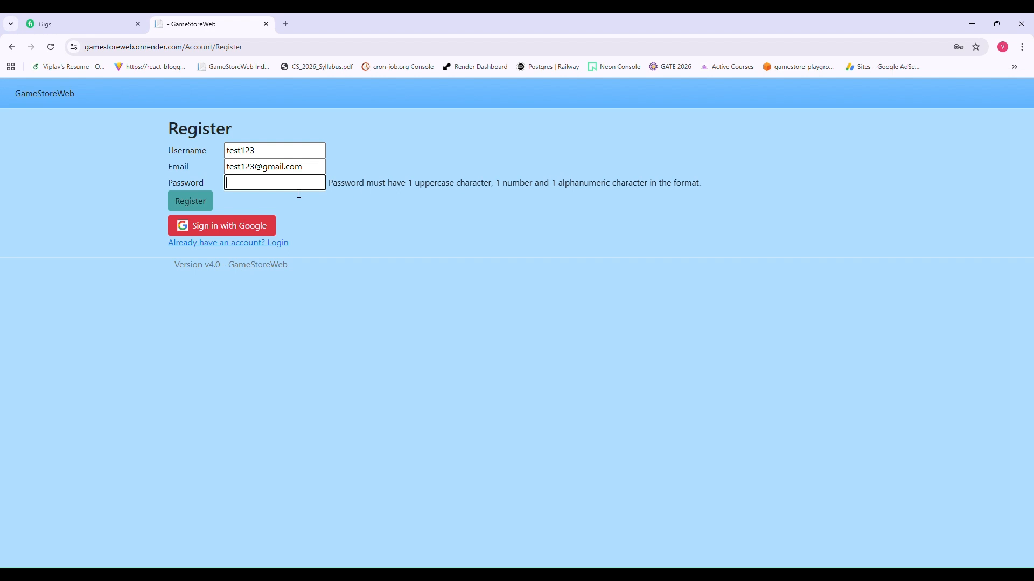
{"action": "type", "text": "••••••••"}
{"action": "left_click", "coordinate": [206, 212]}
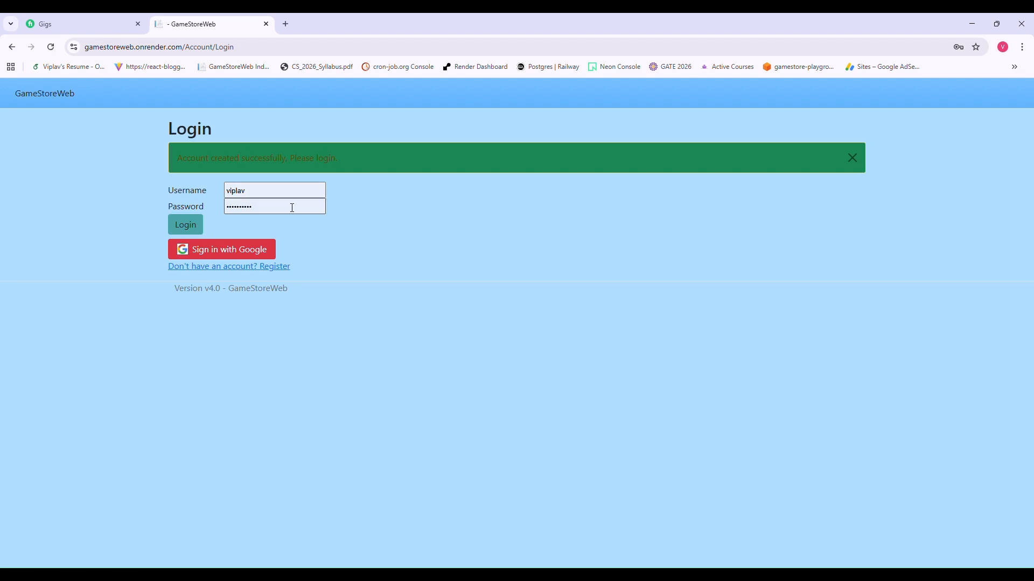
- Replace the autofilled credentials with the new test account's username and password and log in
{"action": "left_click", "coordinate": [280, 199]}
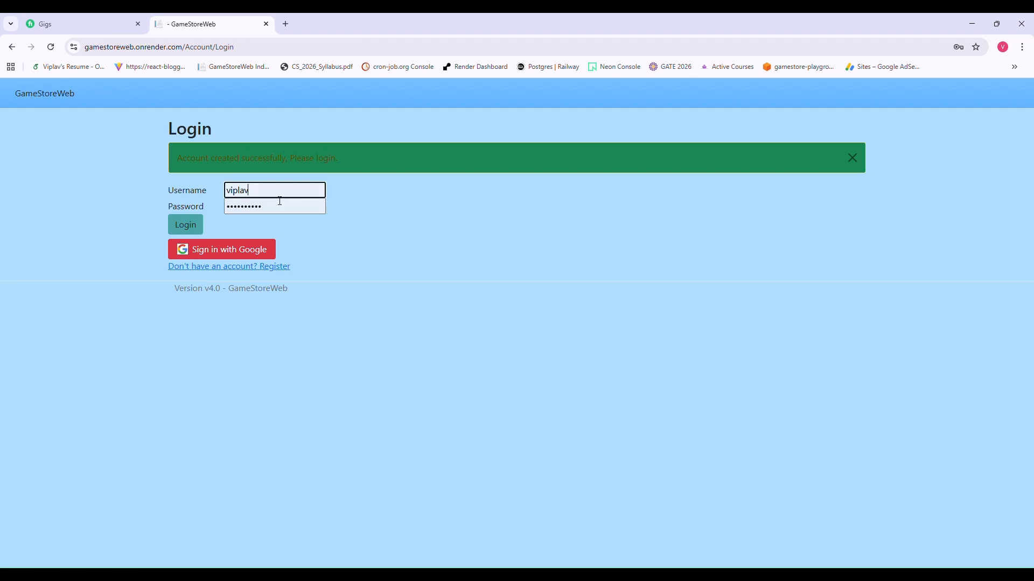
{"action": "key", "text": "ctrl+a"}
{"action": "key", "text": "BackSpace"}
{"action": "type", "text": "te"}
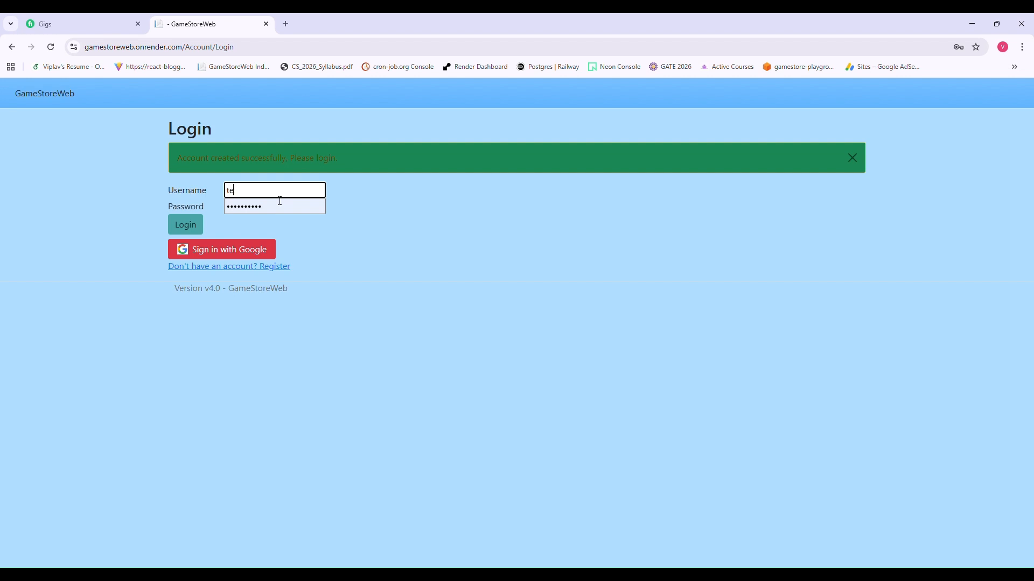
{"action": "type", "text": "st123"}
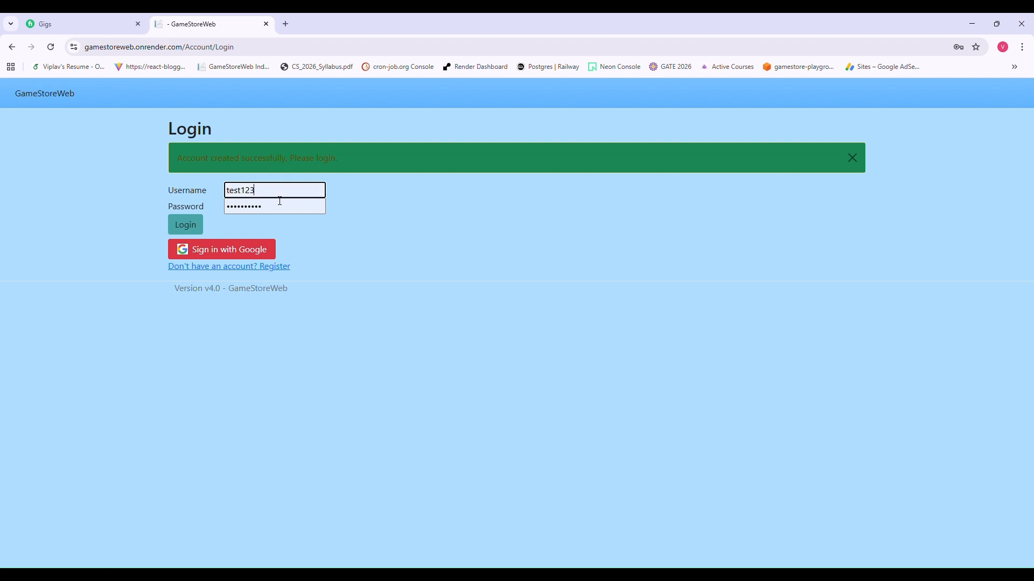
{"action": "left_click", "coordinate": [305, 210]}
{"action": "key", "text": "ctrl+a"}
{"action": "key", "text": "BackSpace"}
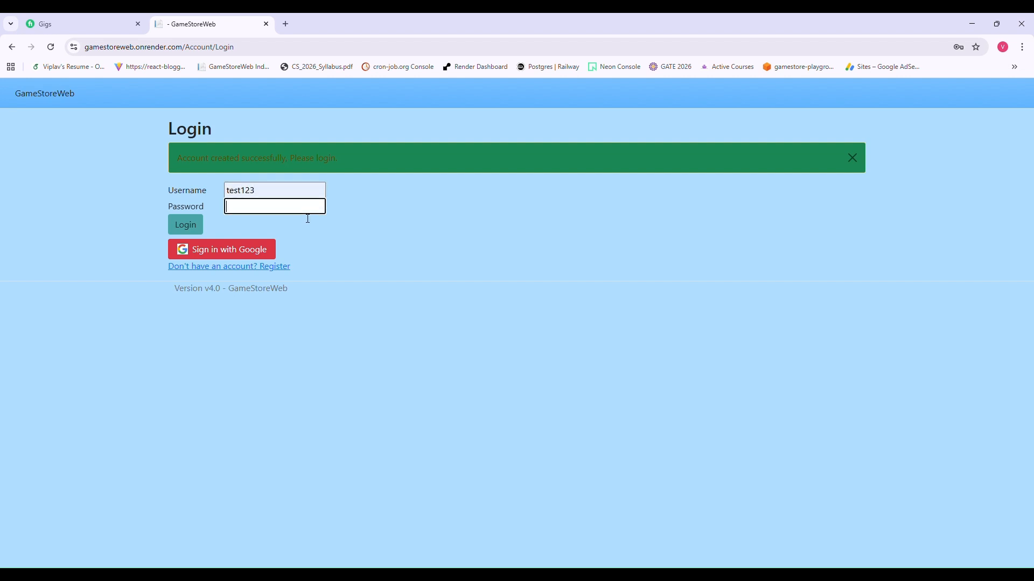
{"action": "type", "text": "••••••••"}
{"action": "left_click", "coordinate": [205, 229]}
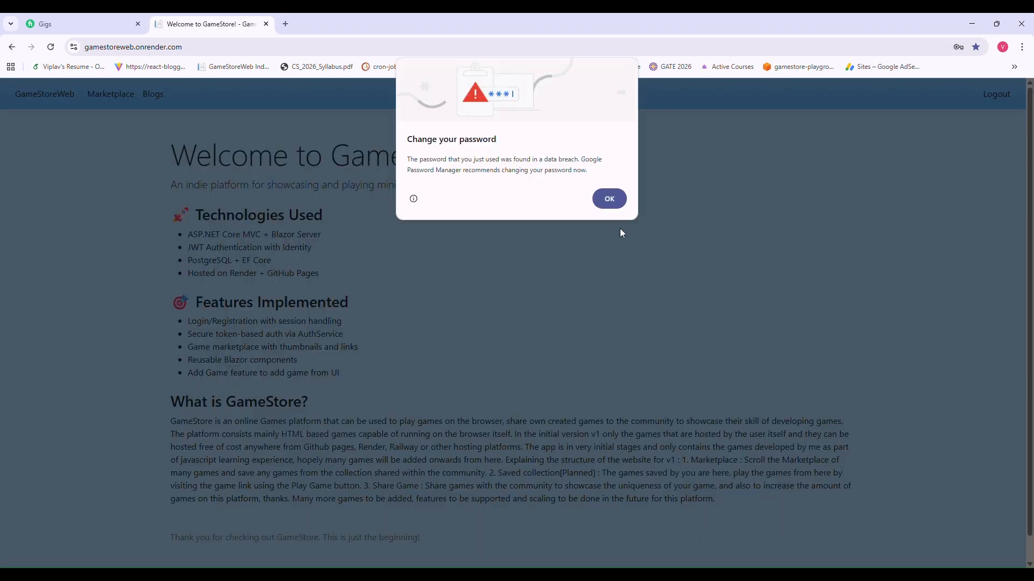
- Dismiss Chrome's password-breach warning and open the Marketplace
{"action": "left_click", "coordinate": [609, 200]}
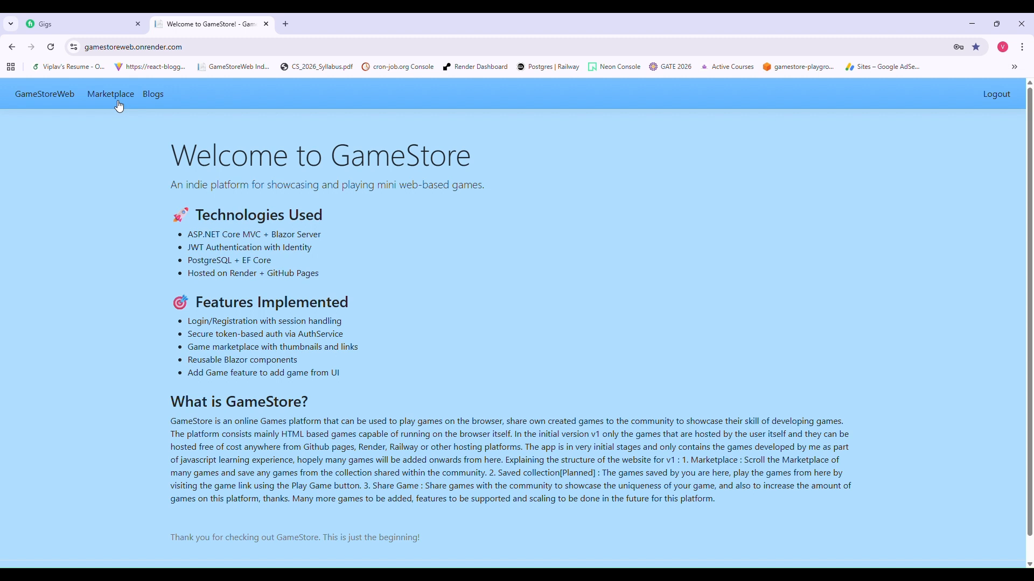
{"action": "left_click", "coordinate": [133, 105]}
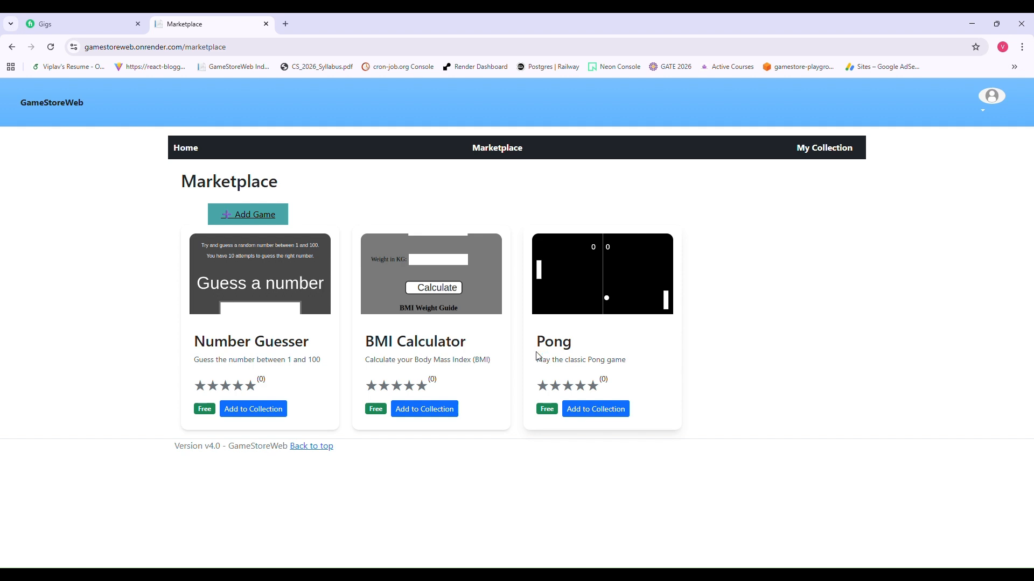
- Add the Pong game to the account's collection from its Marketplace card
{"action": "left_click", "coordinate": [593, 412]}
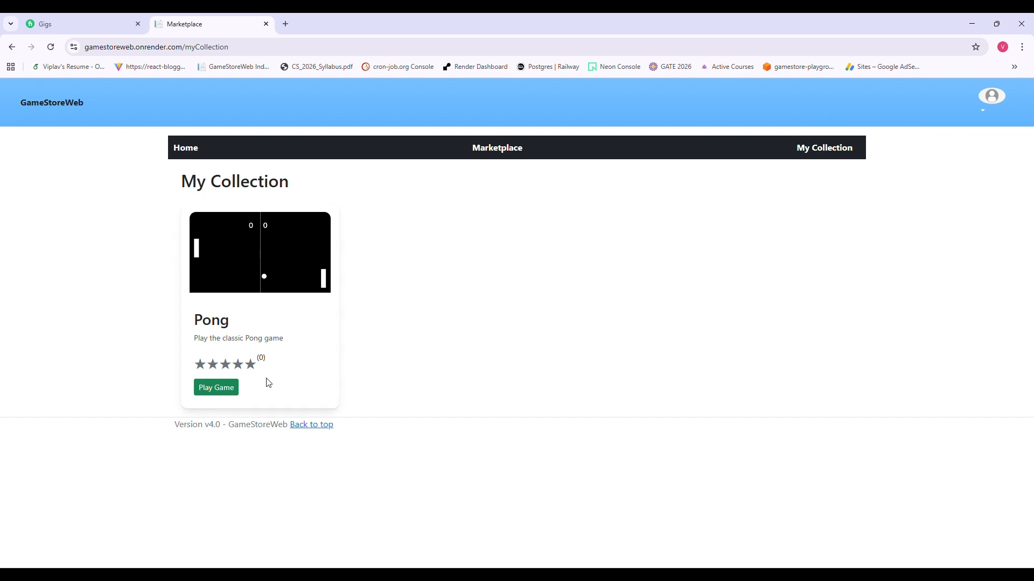
- Launch Pong from My Collection and start a match
{"action": "left_click", "coordinate": [234, 388]}
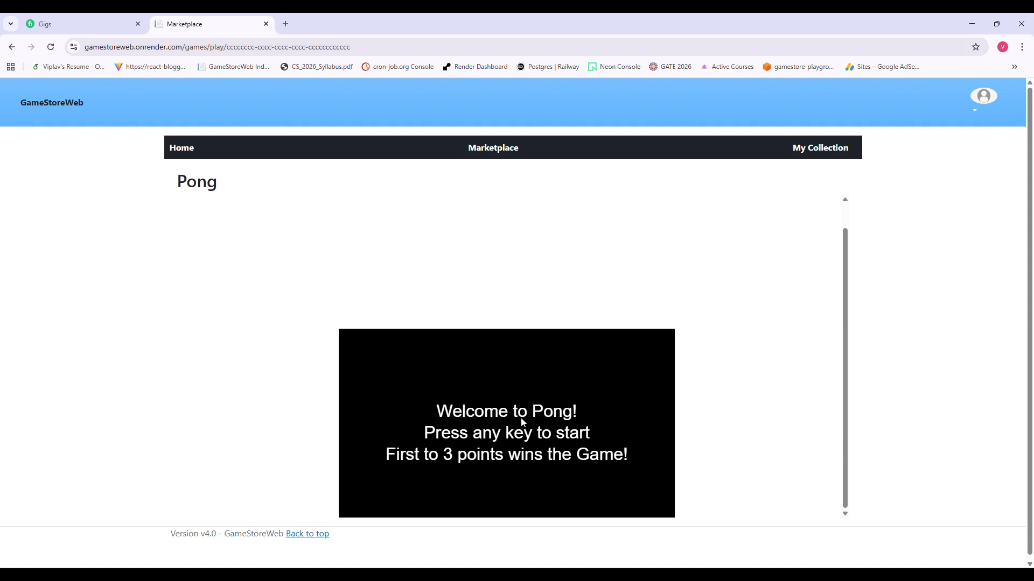
{"action": "scroll", "coordinate": [522, 423], "scroll_direction": "down", "scroll_amount": 1}
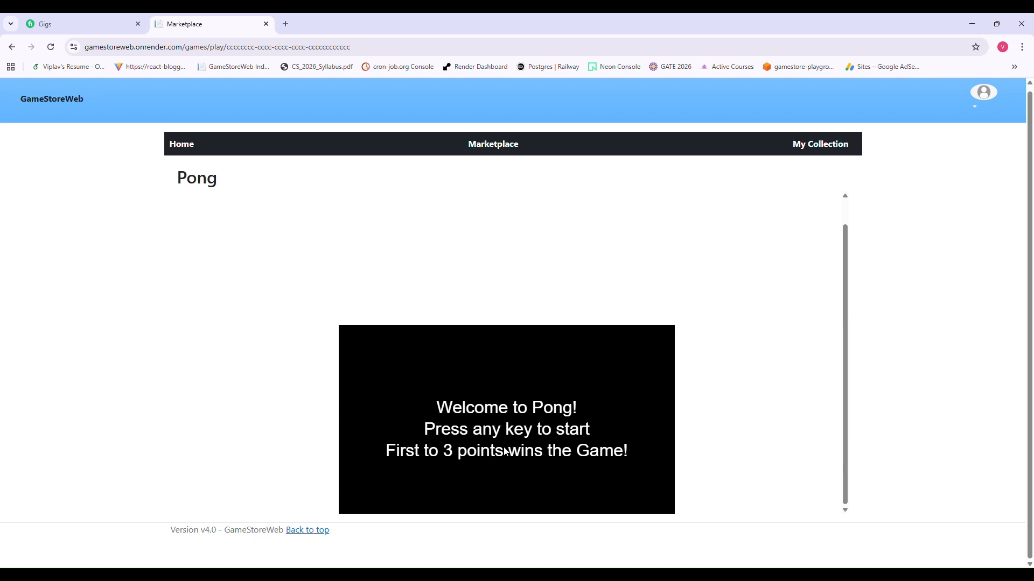
{"action": "key", "text": "space"}
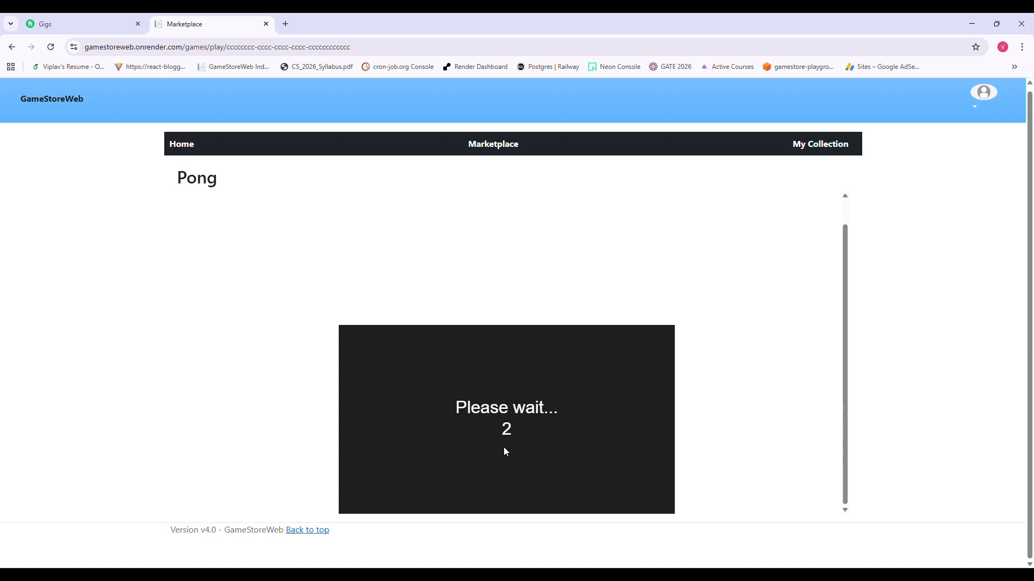
- Steer the left paddle with the Up and Down keys, then return to the Marketplace
{"action": "key", "text": "Up"}
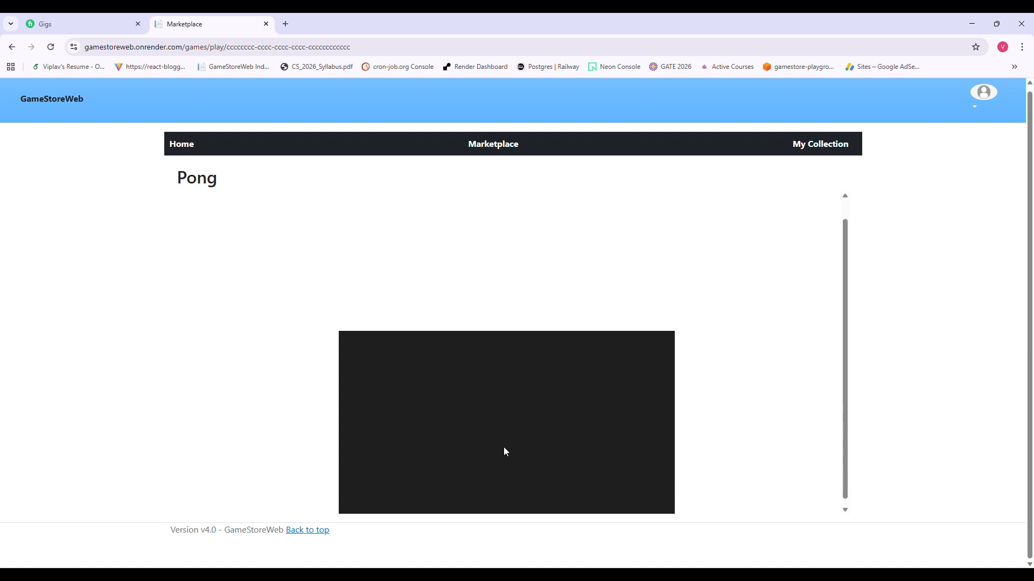
{"action": "key", "text": "Down"}
{"action": "key", "text": "Down"}
{"action": "key", "text": "Up"}
{"action": "key", "text": "Up"}
{"action": "key", "text": "Up"}
{"action": "key", "text": "Up"}
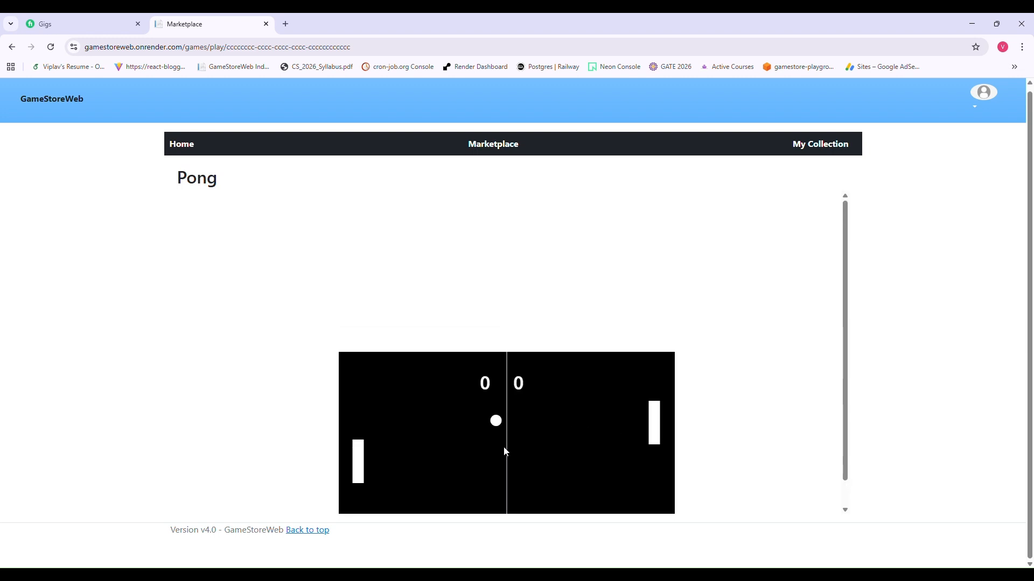
{"action": "key", "text": "Down"}
{"action": "key", "text": "Down"}
{"action": "key", "text": "Down"}
{"action": "key", "text": "Down"}
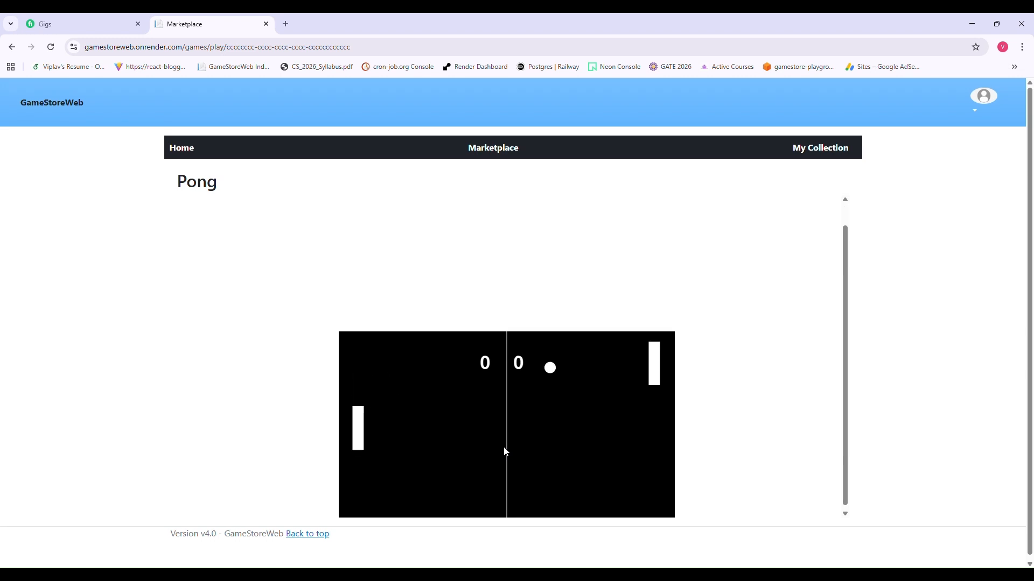
{"action": "key", "text": "Down"}
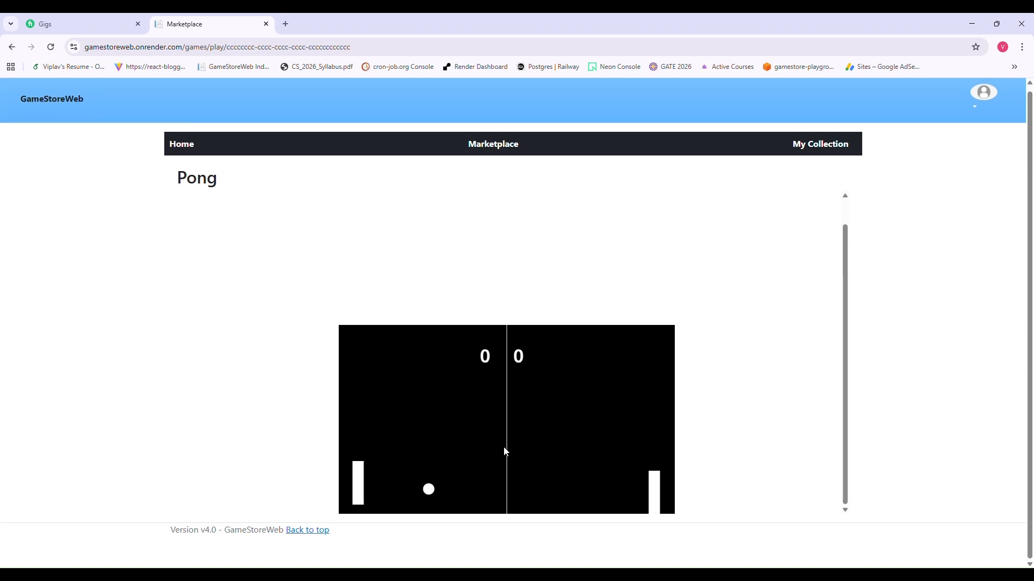
{"action": "key", "text": "Up"}
{"action": "key", "text": "Down"}
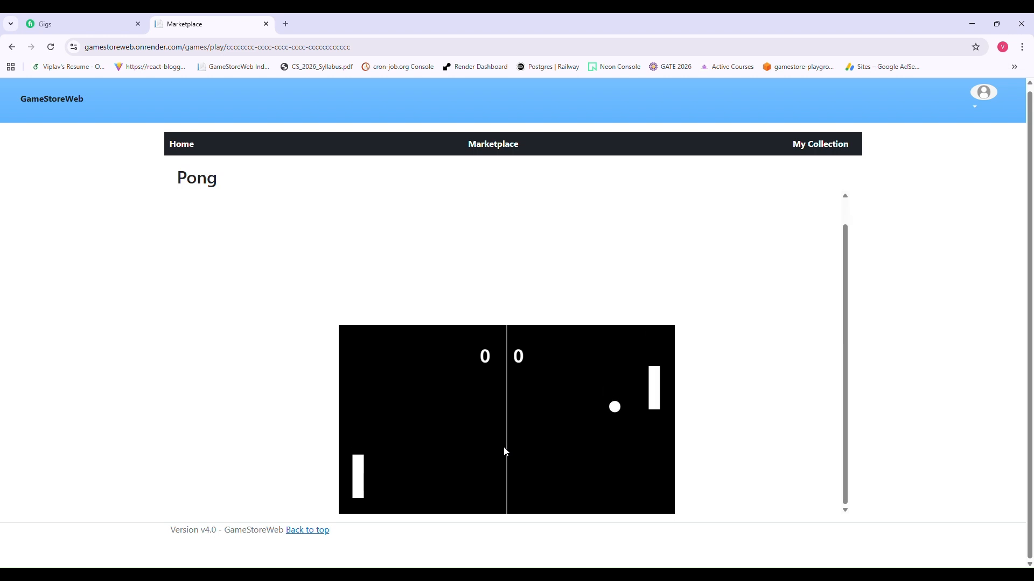
{"action": "key", "text": "Down"}
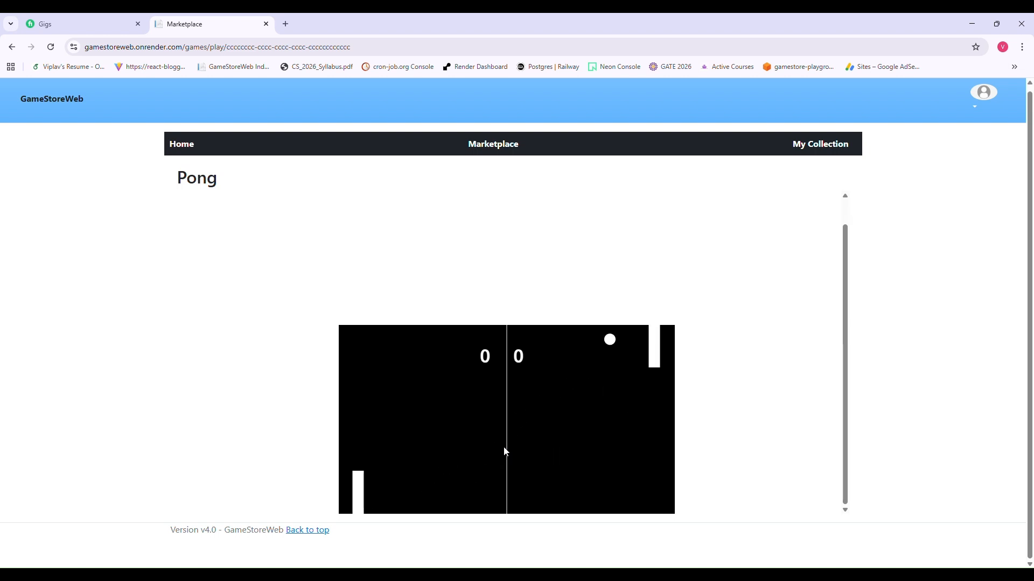
{"action": "key", "text": "Up"}
{"action": "key", "text": "Up"}
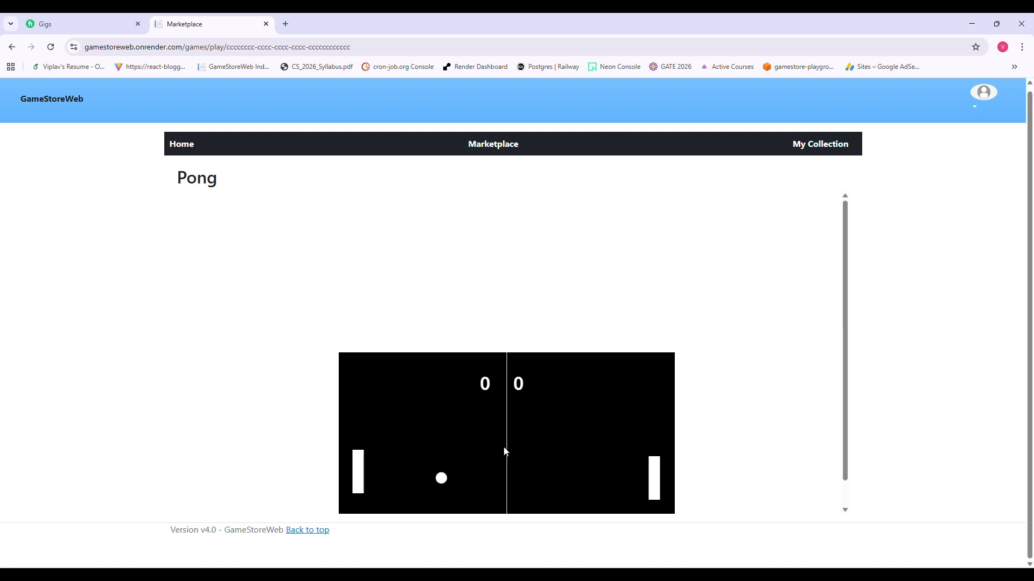
{"action": "left_click", "coordinate": [517, 147]}
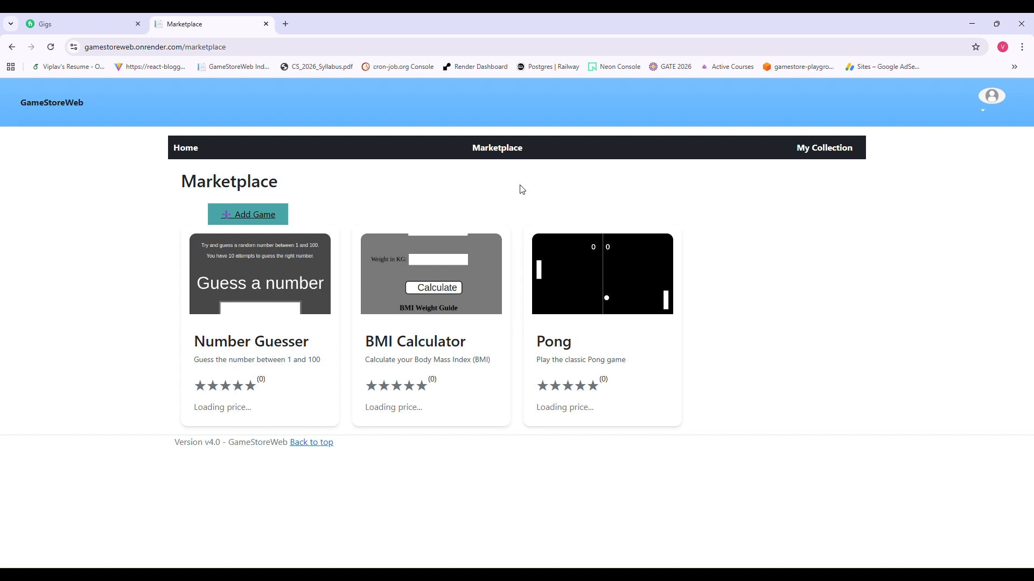
- Confirm My Collection holds only Pong after a reload, then open the Add New Game form
{"action": "left_click", "coordinate": [838, 148]}
{"action": "left_click", "coordinate": [50, 50]}
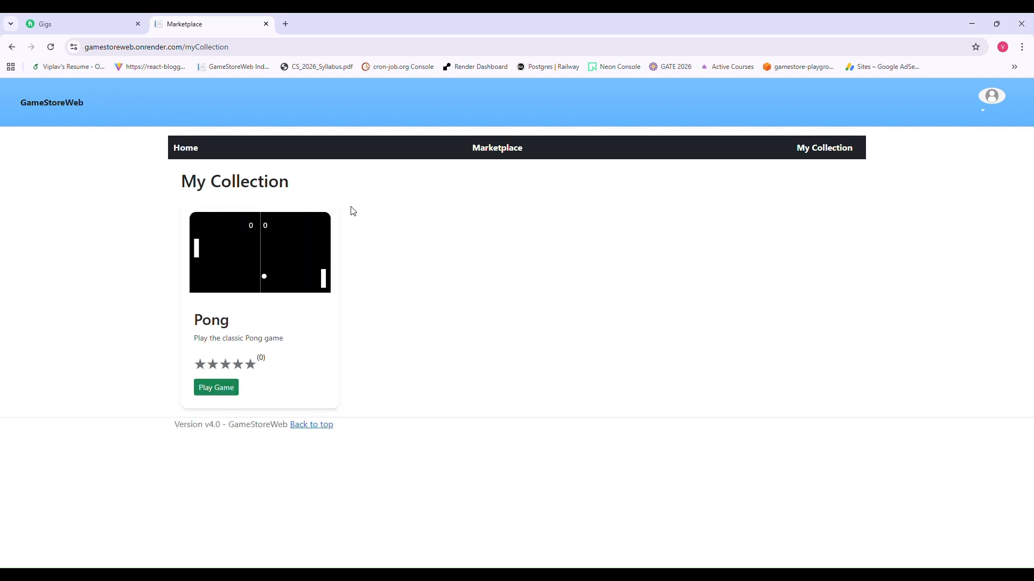
{"action": "left_click", "coordinate": [501, 150]}
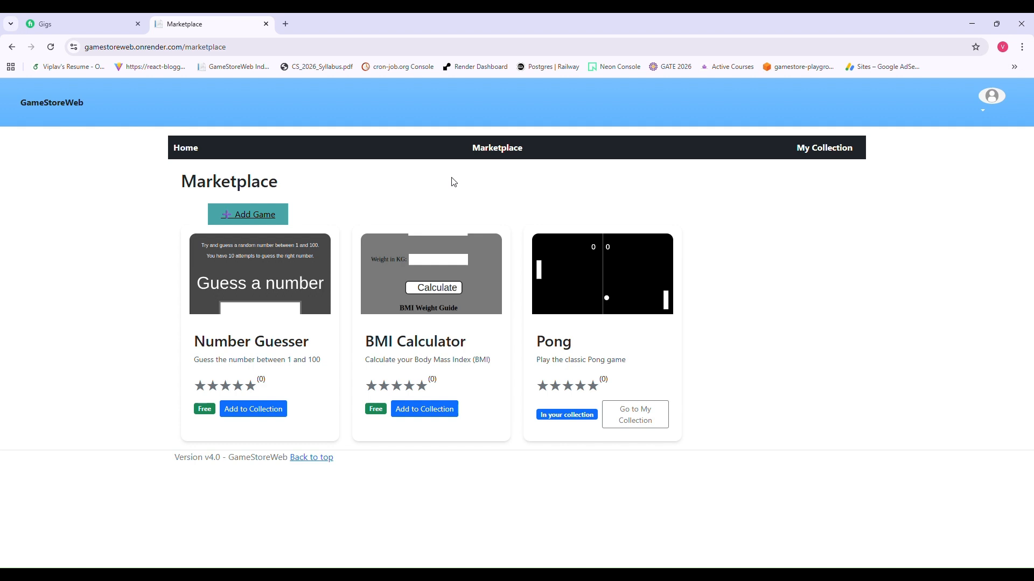
{"action": "left_click", "coordinate": [270, 219]}
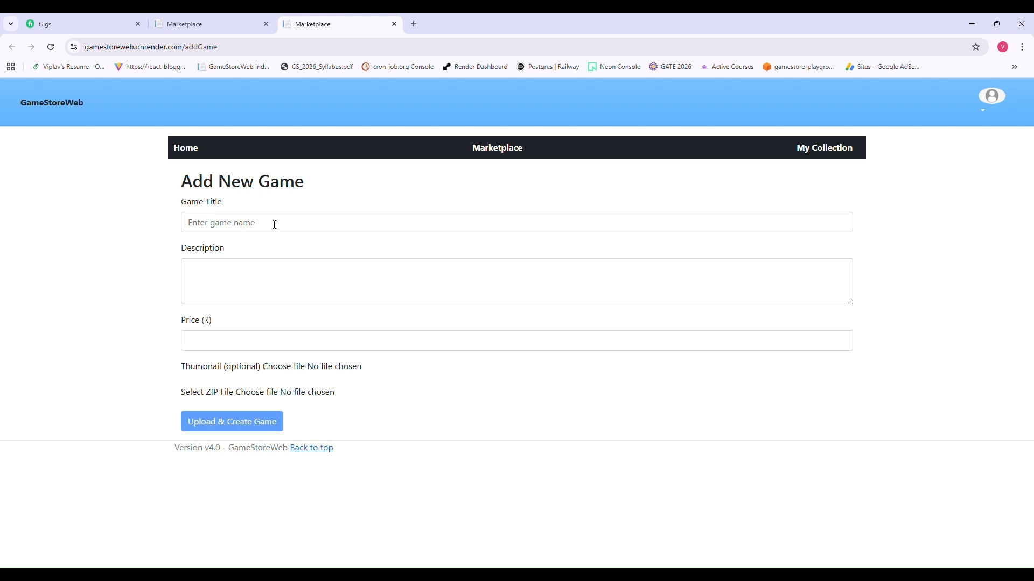
- Abandon the first form and open a fresh Add New Game form with Game Title focused
{"action": "left_click", "coordinate": [274, 224]}
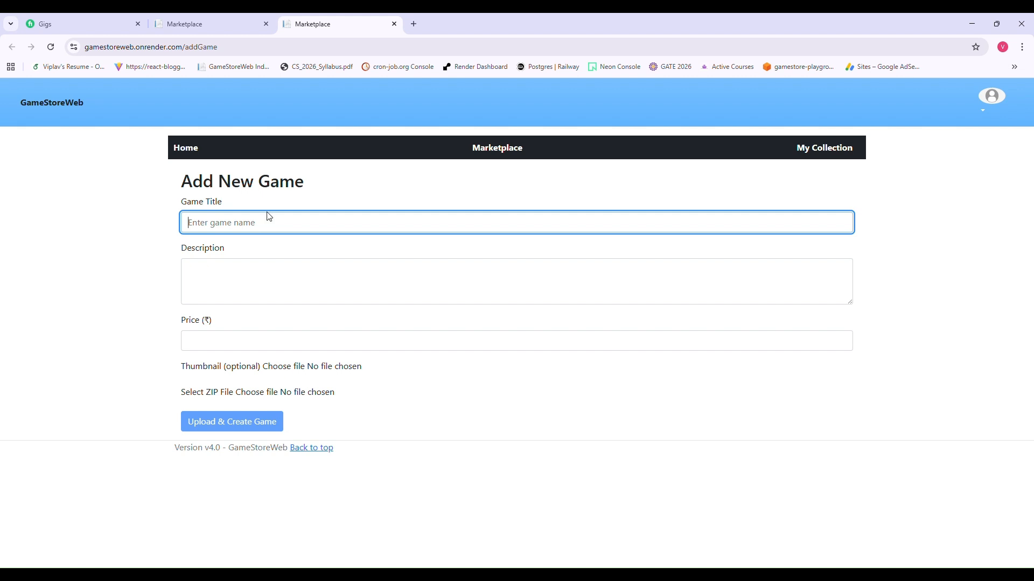
{"action": "left_click", "coordinate": [365, 194]}
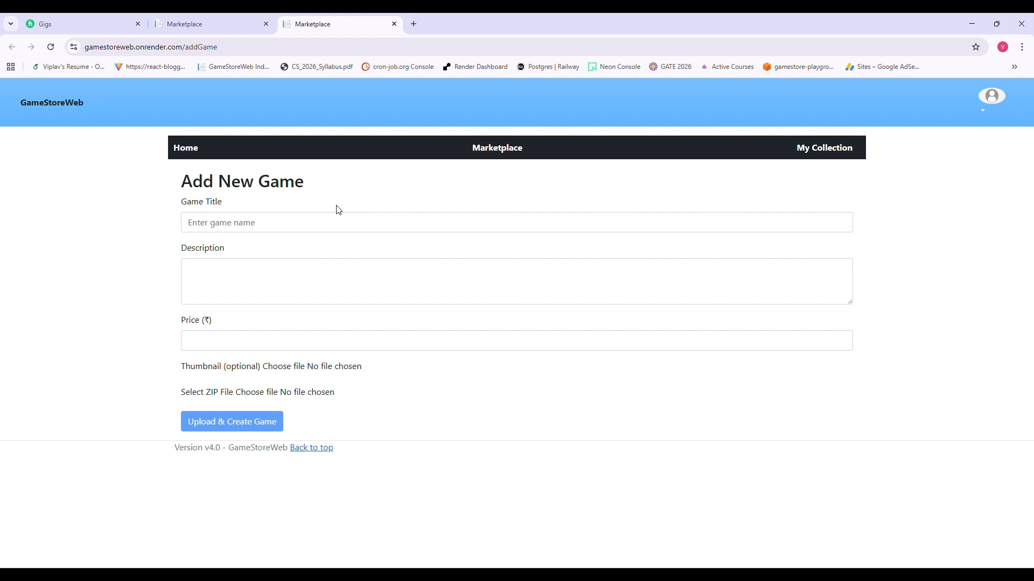
{"action": "left_click", "coordinate": [308, 231]}
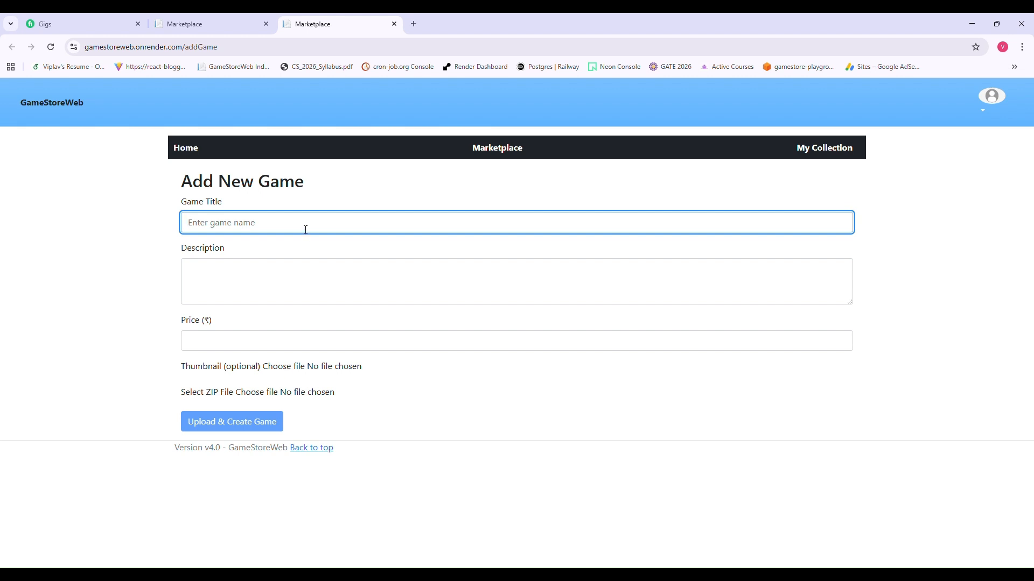
{"action": "left_click", "coordinate": [504, 145]}
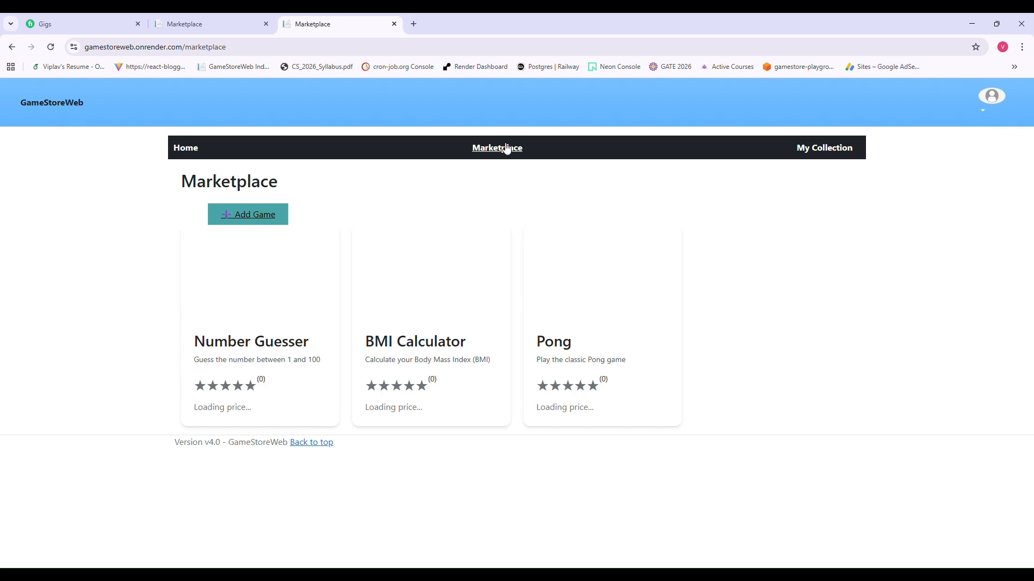
{"action": "left_click", "coordinate": [248, 221]}
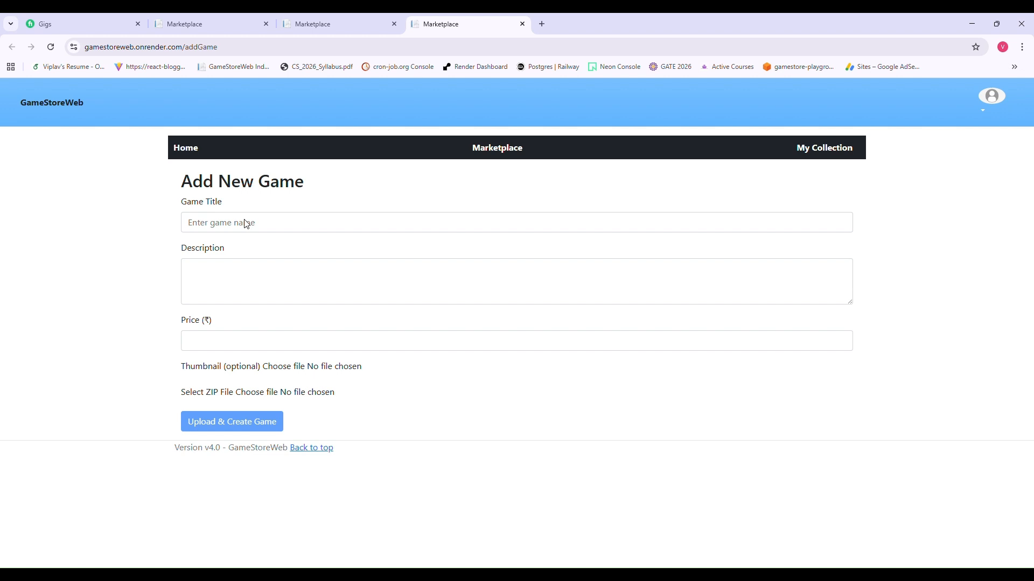
{"action": "left_click", "coordinate": [249, 225]}
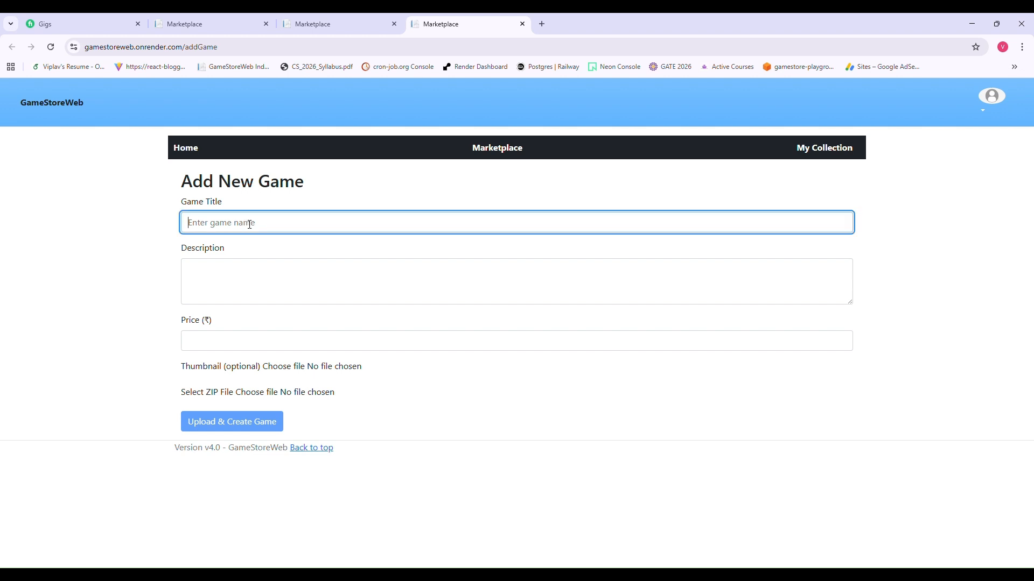
- Enter title Adventures of Mario, description 'Adventirures of Mario' and price 5
{"action": "left_click", "coordinate": [280, 256]}
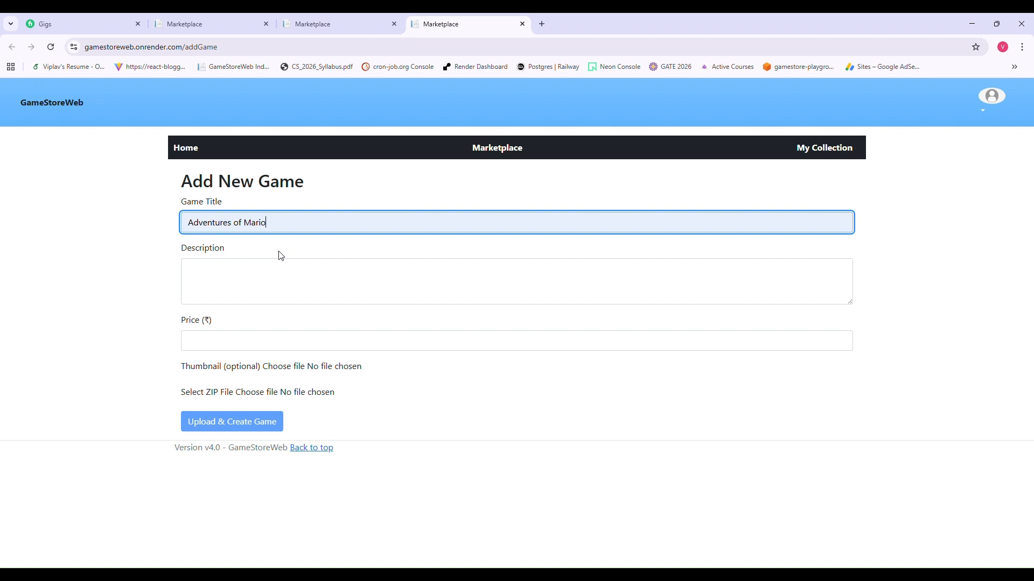
{"action": "left_click", "coordinate": [262, 275]}
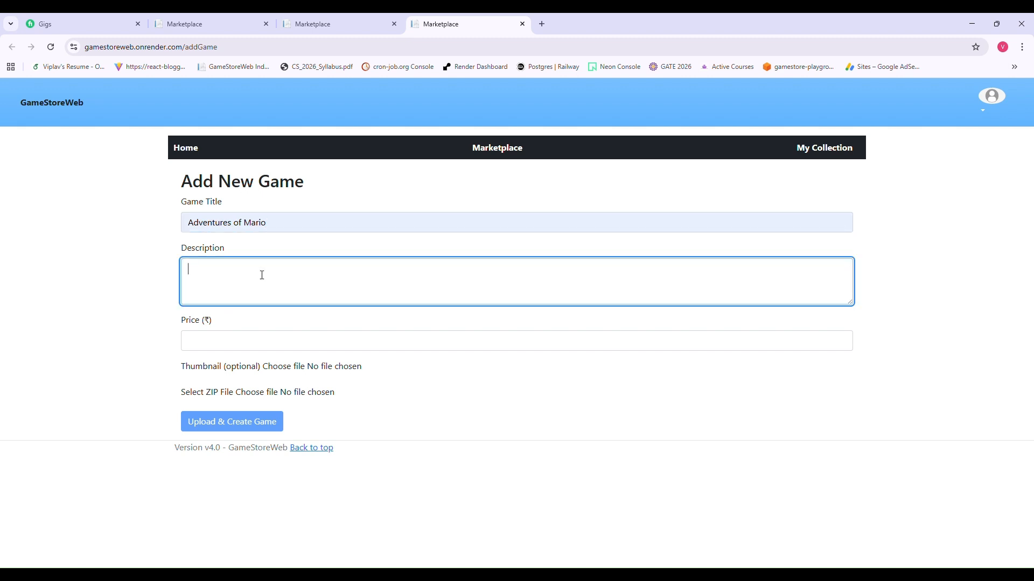
{"action": "type", "text": "Adventi"}
{"action": "type", "text": "r"}
{"action": "type", "text": "ures o"}
{"action": "type", "text": "f Mario"}
{"action": "left_click", "coordinate": [250, 343]}
{"action": "type", "text": "0"}
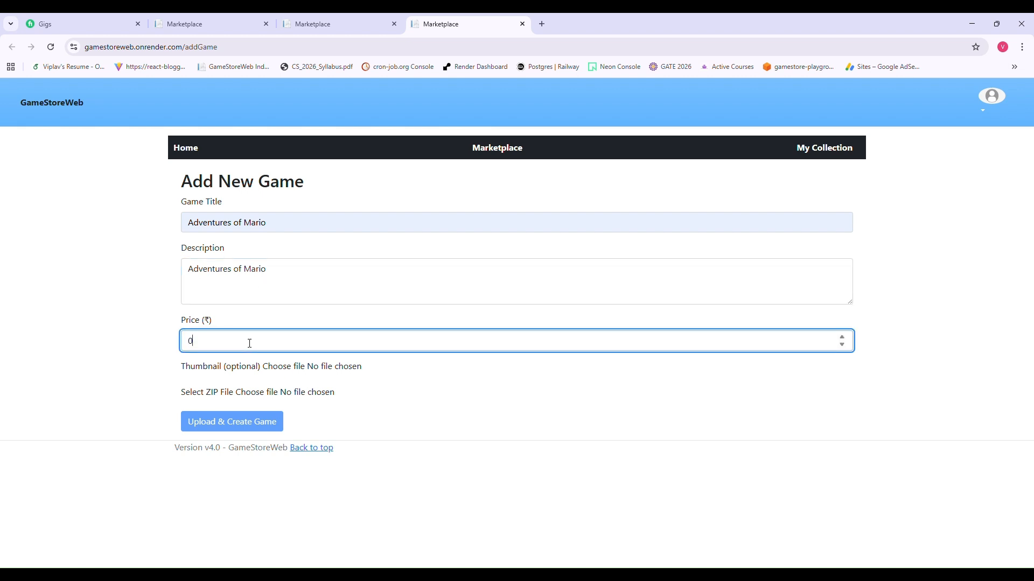
{"action": "key", "text": "BackSpace"}
{"action": "type", "text": "5"}
{"action": "left_click_drag", "start_coordinate": [212, 322], "coordinate": [191, 326]}
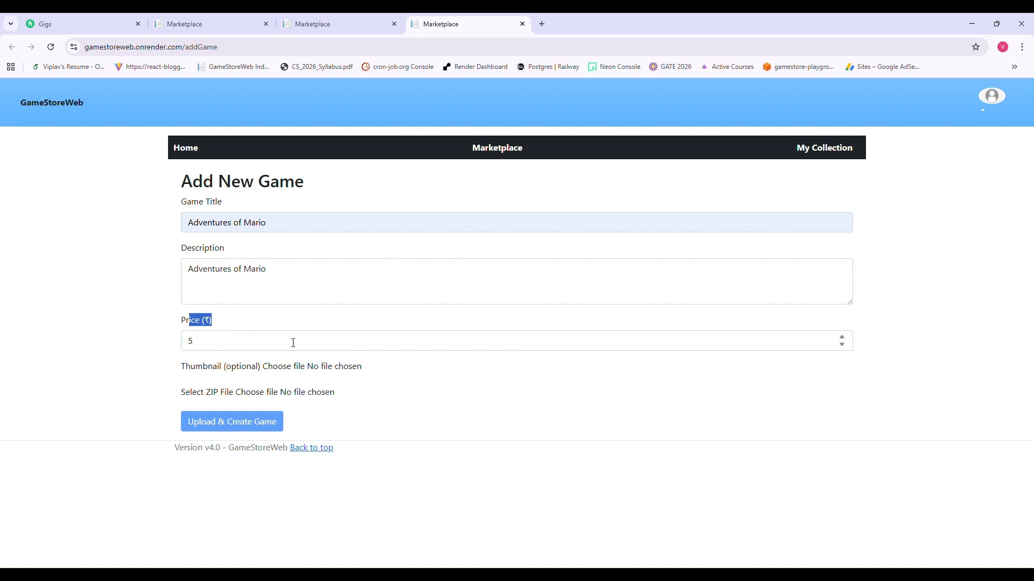
{"action": "left_click", "coordinate": [429, 326]}
- Attach adventures-of-mario.png as the thumbnail, then close the Add New Game tab unsaved
{"action": "left_click", "coordinate": [421, 280]}
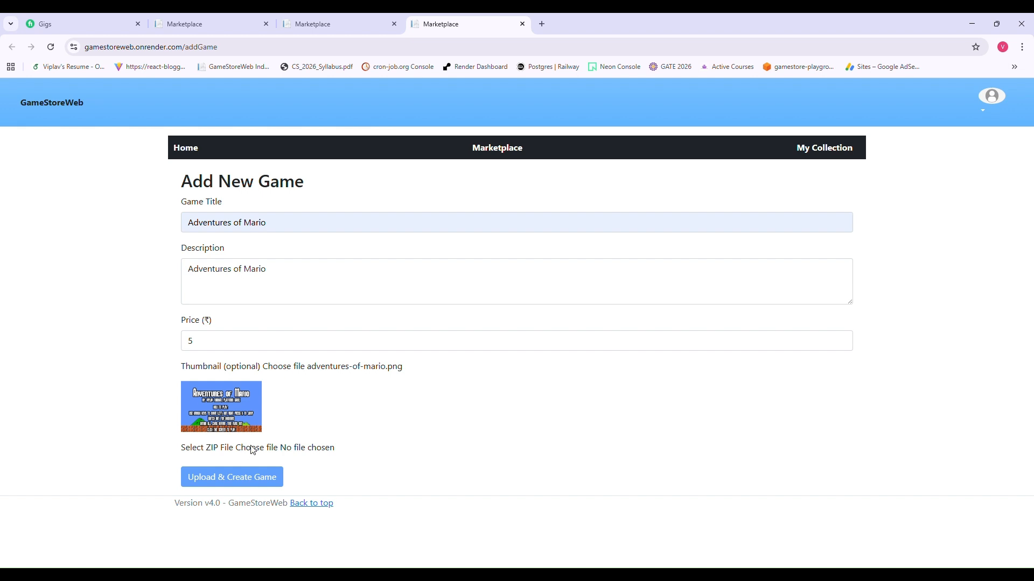
{"action": "left_click", "coordinate": [251, 454]}
{"action": "key", "text": "ctrl+w"}
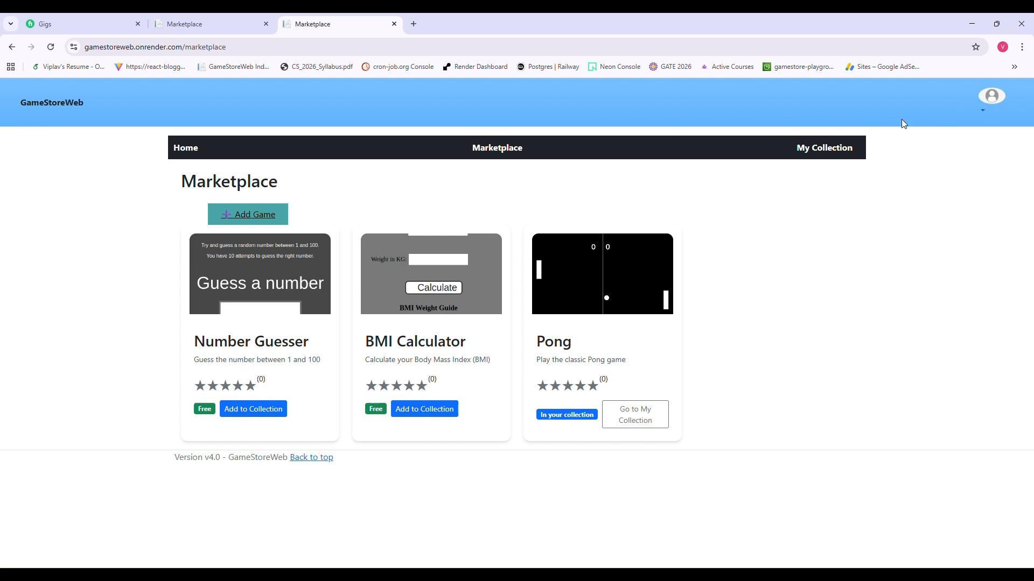
- Go from Home to the empty All Blogs list, then to My Blogs
{"action": "left_click", "coordinate": [177, 149]}
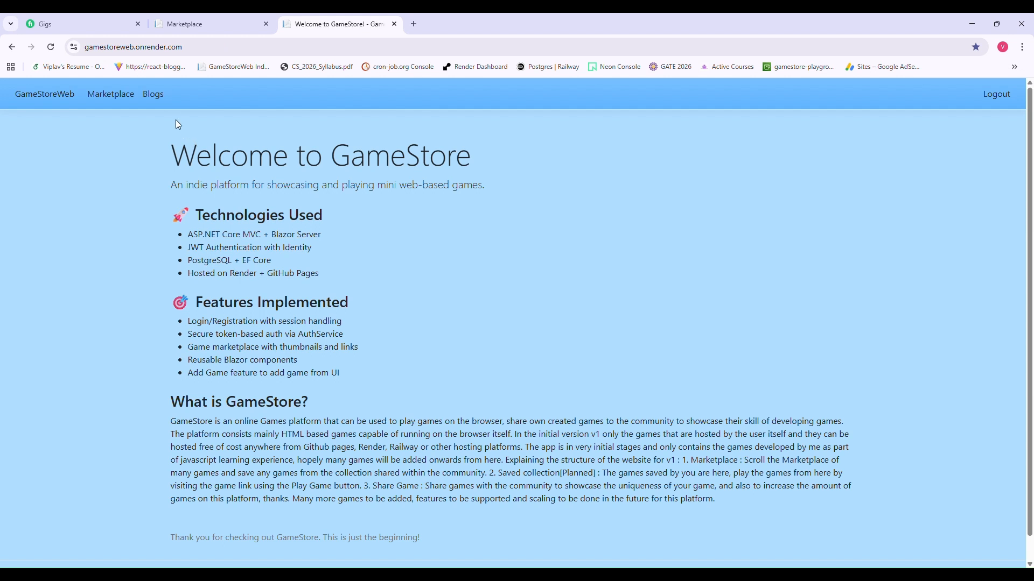
{"action": "left_click", "coordinate": [161, 100]}
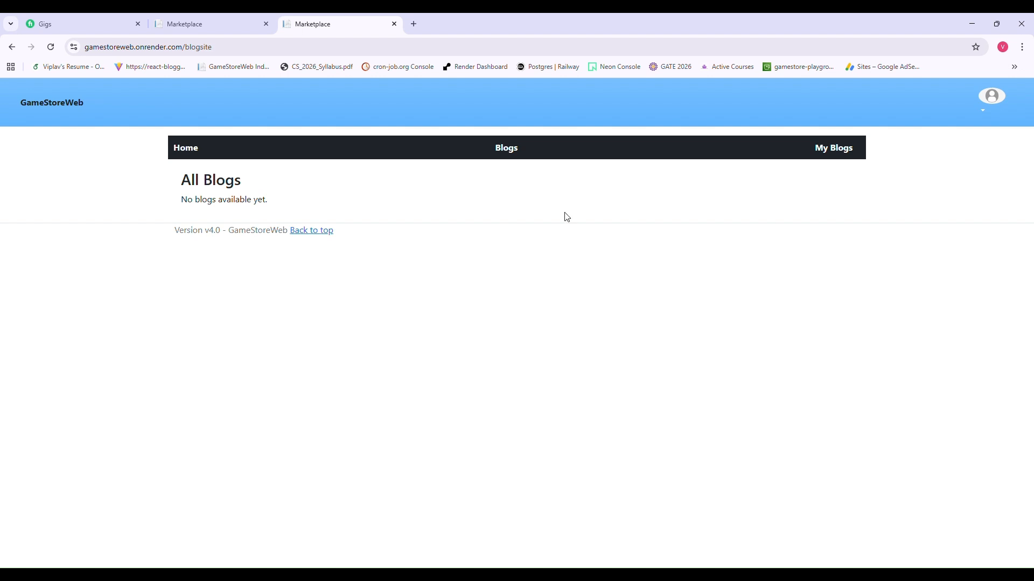
{"action": "left_click", "coordinate": [834, 150]}
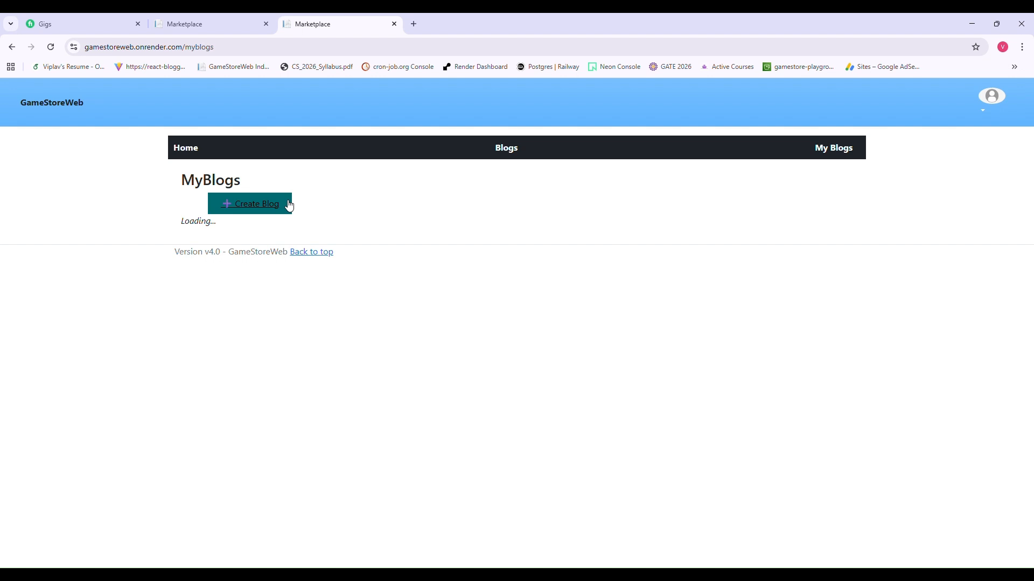
- Open the new blog form and title the post 'Blog about rain conservation'
{"action": "left_click", "coordinate": [289, 204]}
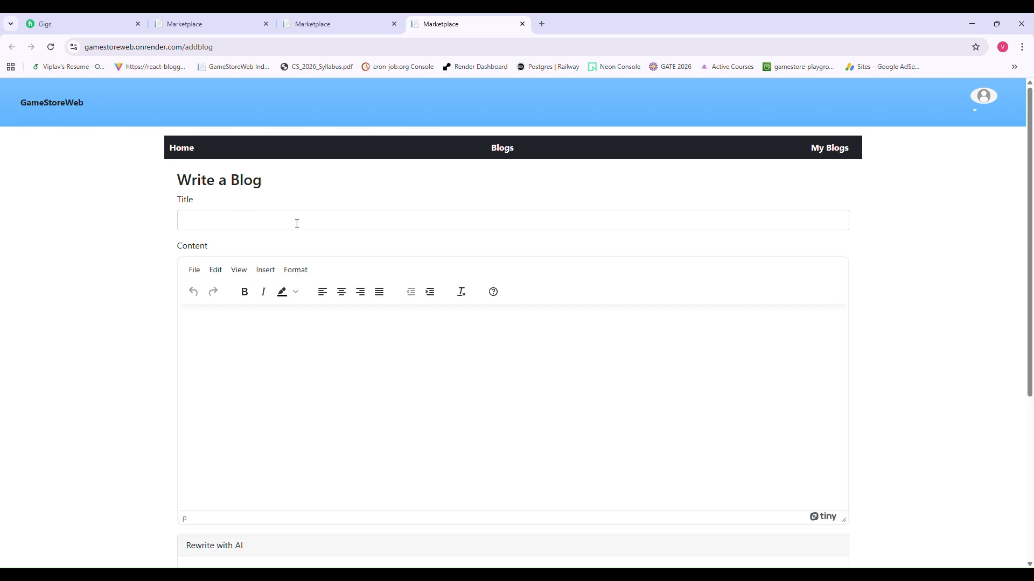
{"action": "left_click", "coordinate": [297, 222]}
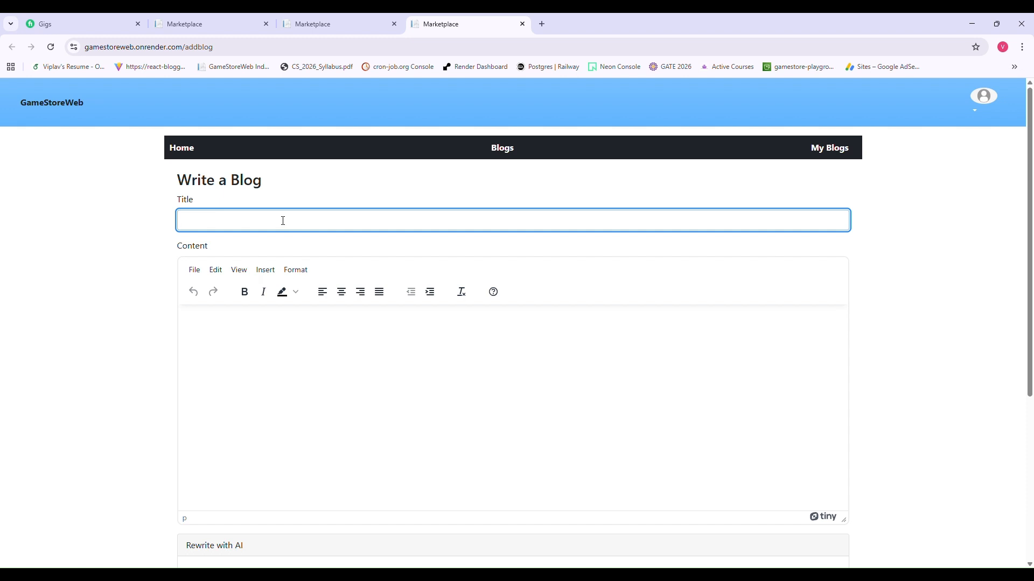
{"action": "left_click", "coordinate": [160, 198]}
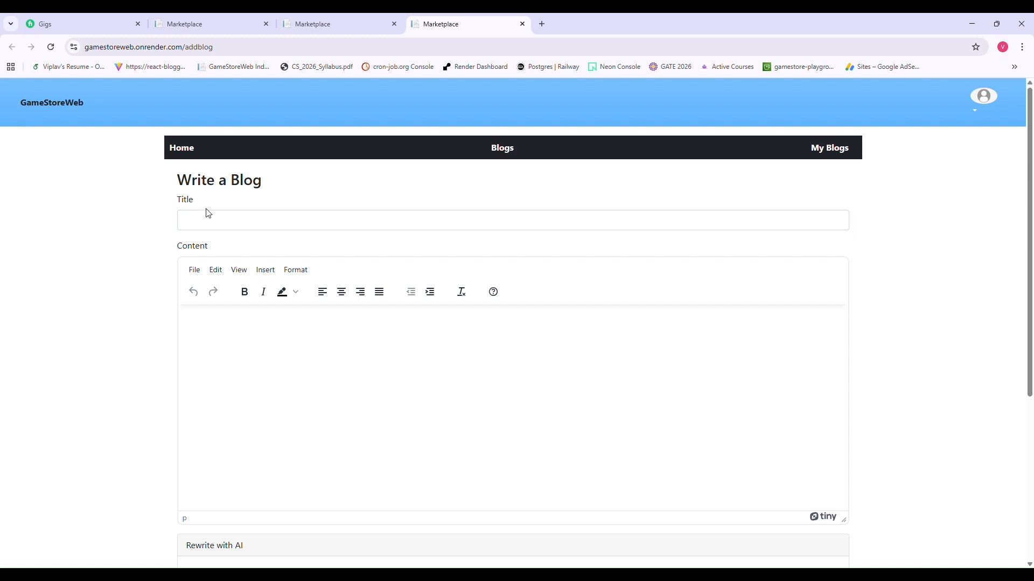
{"action": "left_click", "coordinate": [240, 224]}
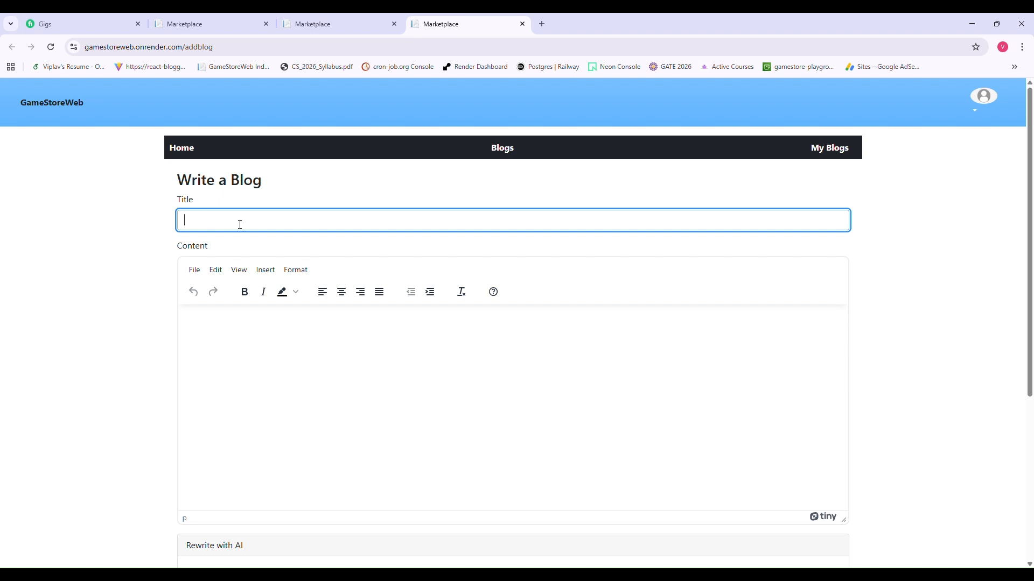
{"action": "type", "text": "Blog about"}
{"action": "type", "text": "rain conservation"}
{"action": "left_click", "coordinate": [304, 364]}
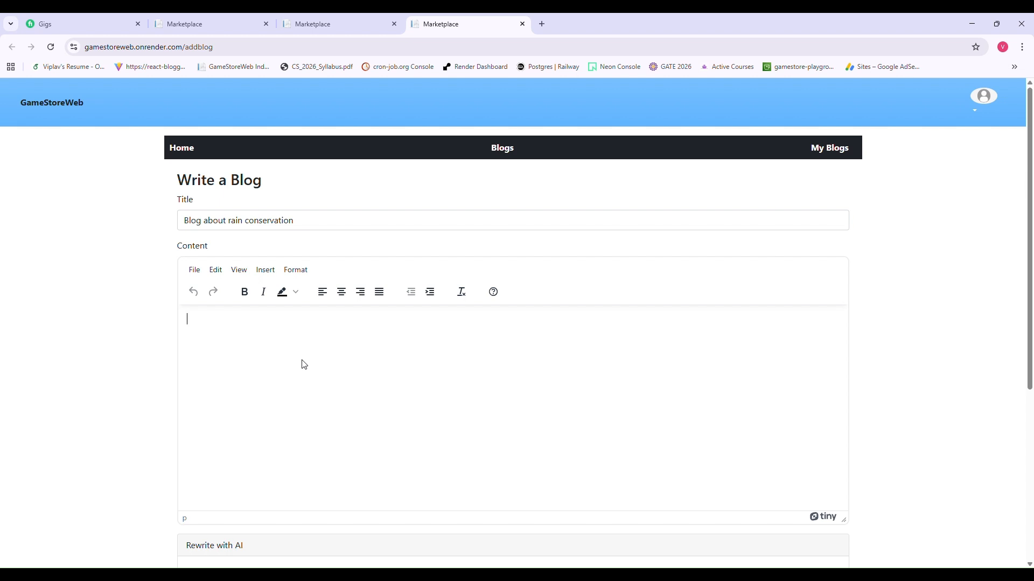
- Type a first content draft about rain conservation and rainwater harvesting
{"action": "scroll", "coordinate": [304, 365], "scroll_direction": "down", "scroll_amount": 1}
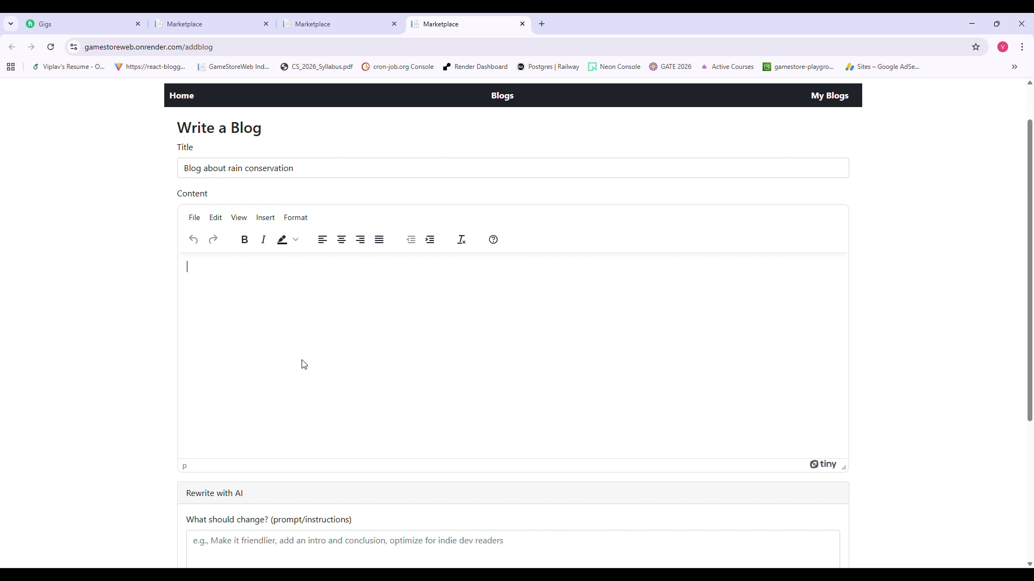
{"action": "type", "text": "blog"}
{"action": "key", "text": "BackSpace"}
{"action": "key", "text": "BackSpace"}
{"action": "key", "text": "BackSpace"}
{"action": "key", "text": "BackSpace"}
{"action": "key", "text": "BackSpace"}
{"action": "type", "text": "Rain conservation is an essential "}
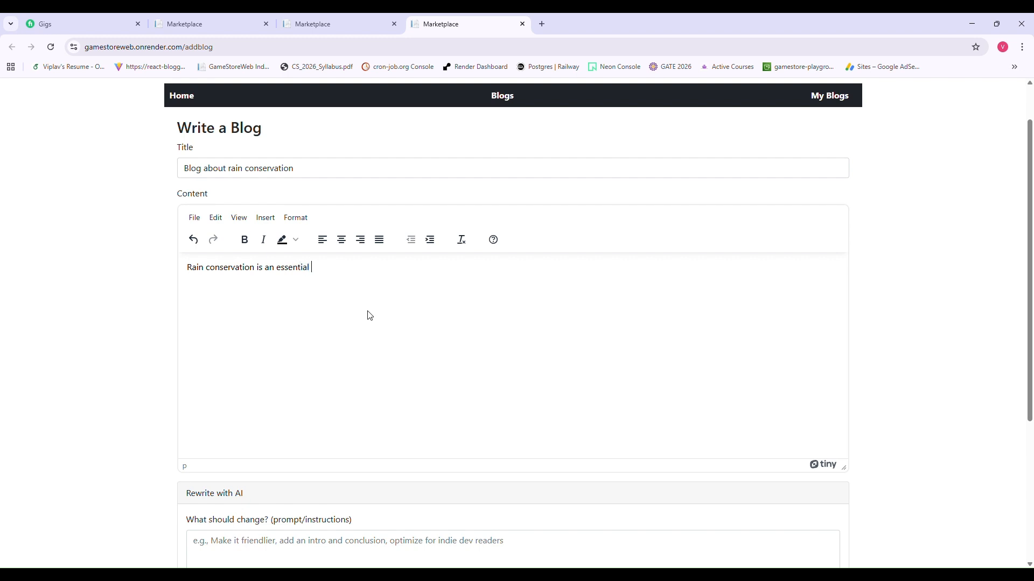
{"action": "type", "text": "of rainwater harvesting"}
- Replace the content with 'Give me a blog about rainwater harvesting'
{"action": "scroll", "coordinate": [355, 376], "scroll_direction": "down", "scroll_amount": 1}
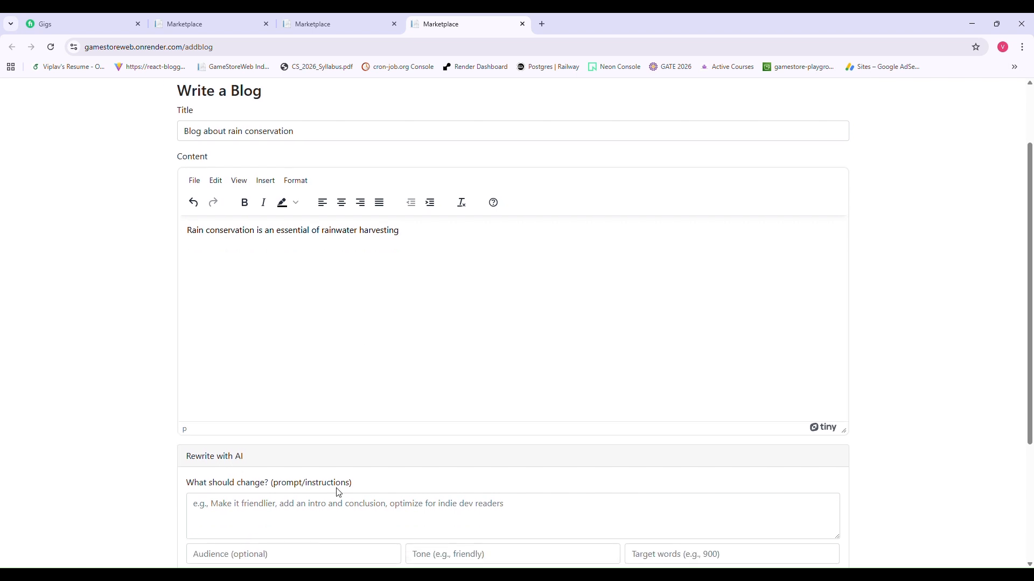
{"action": "left_click", "coordinate": [327, 521]}
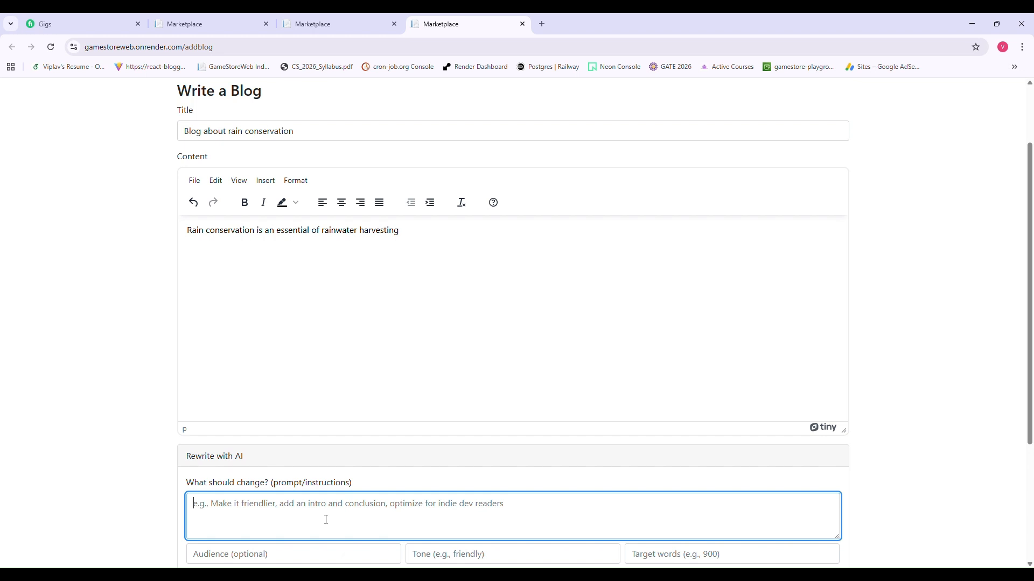
{"action": "left_click", "coordinate": [437, 247]}
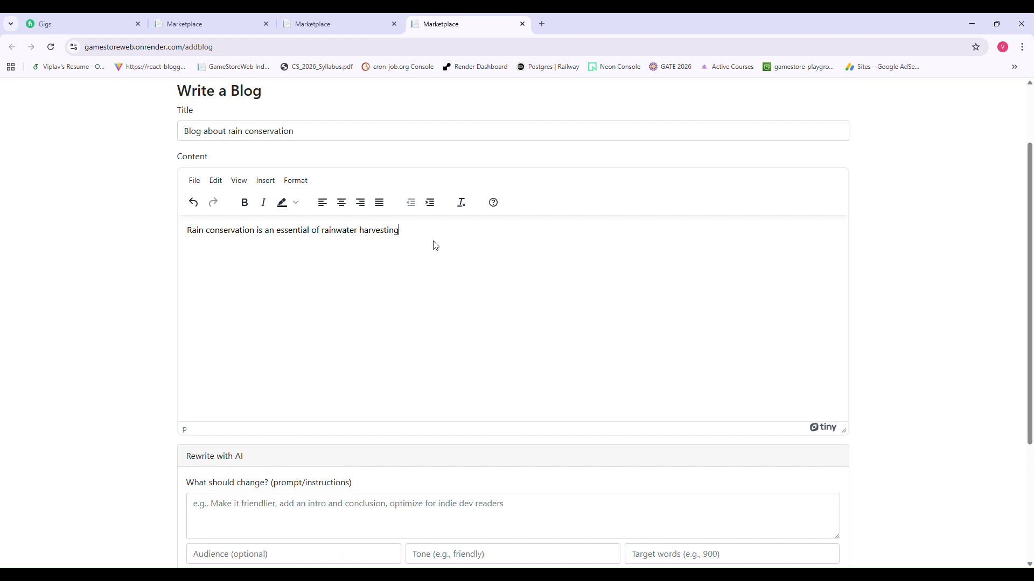
{"action": "key", "text": "ctrl+a"}
{"action": "key", "text": "BackSpace"}
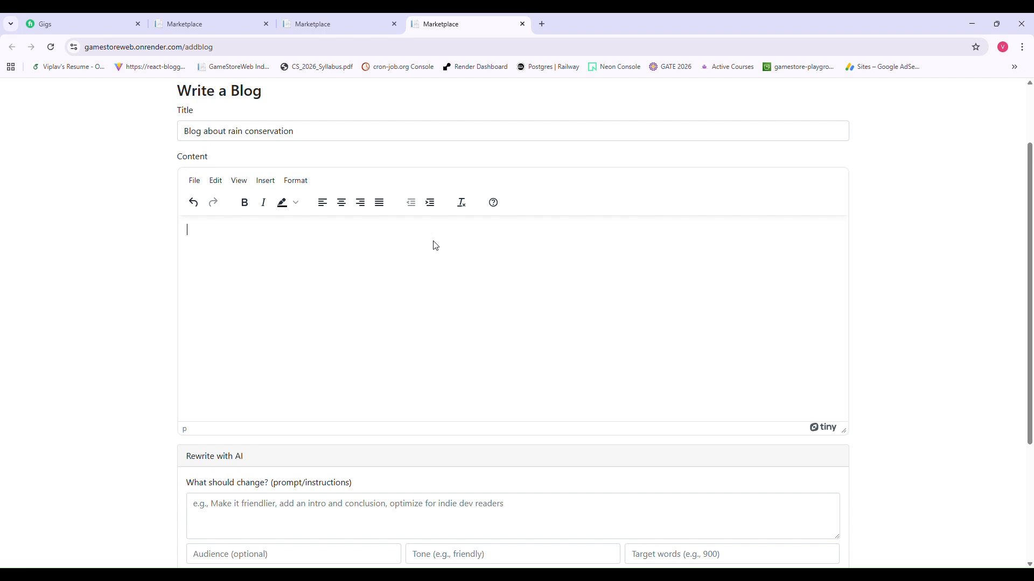
{"action": "type", "text": "Give me a blog about rainwat"}
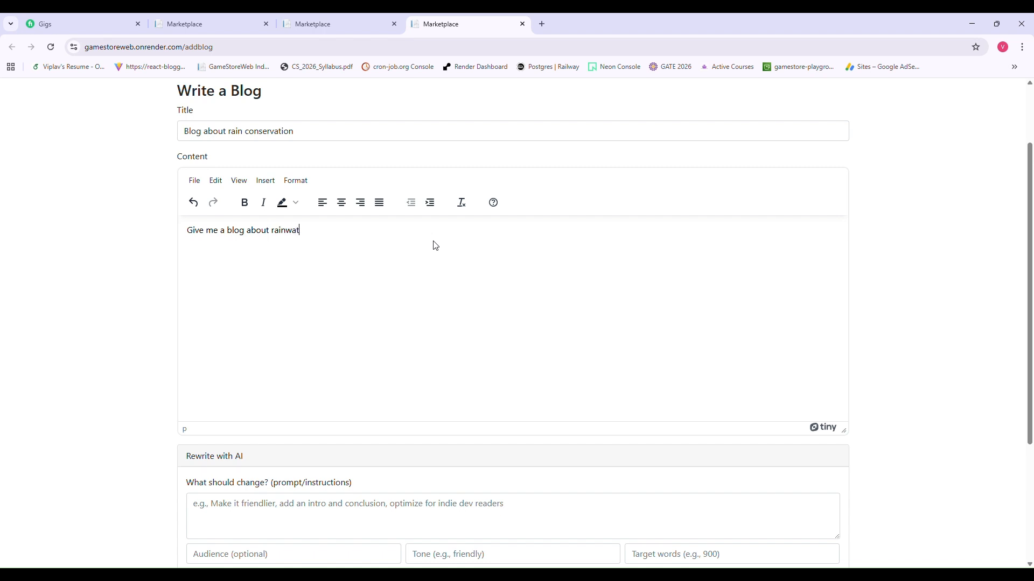
{"action": "type", "text": "er harvesting"}
- Request an AI rewrite: 'Make it educational', audience 'the readers', tone 'friendly', 3000 words
{"action": "left_click", "coordinate": [420, 527]}
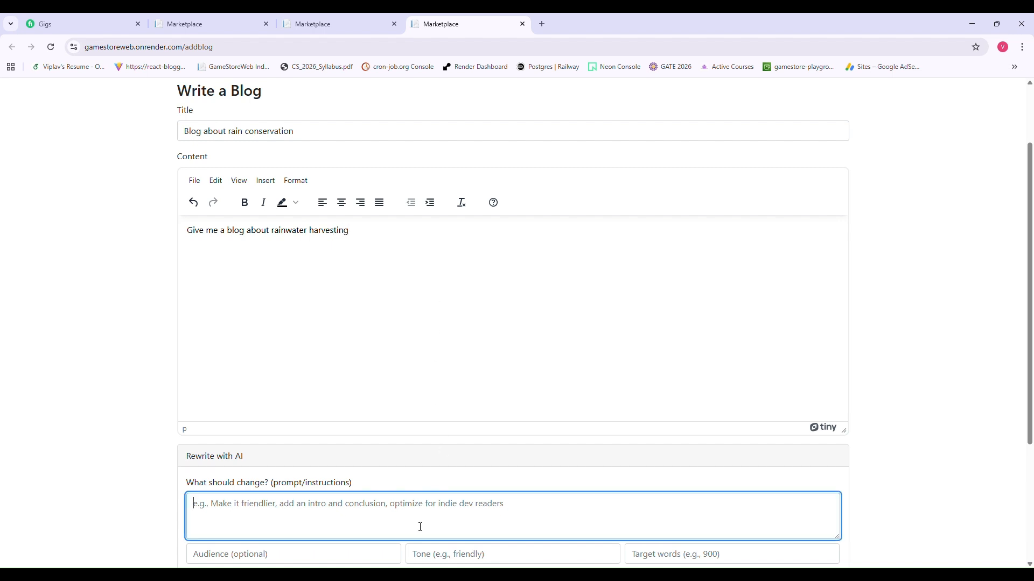
{"action": "scroll", "coordinate": [420, 527], "scroll_direction": "down", "scroll_amount": 2}
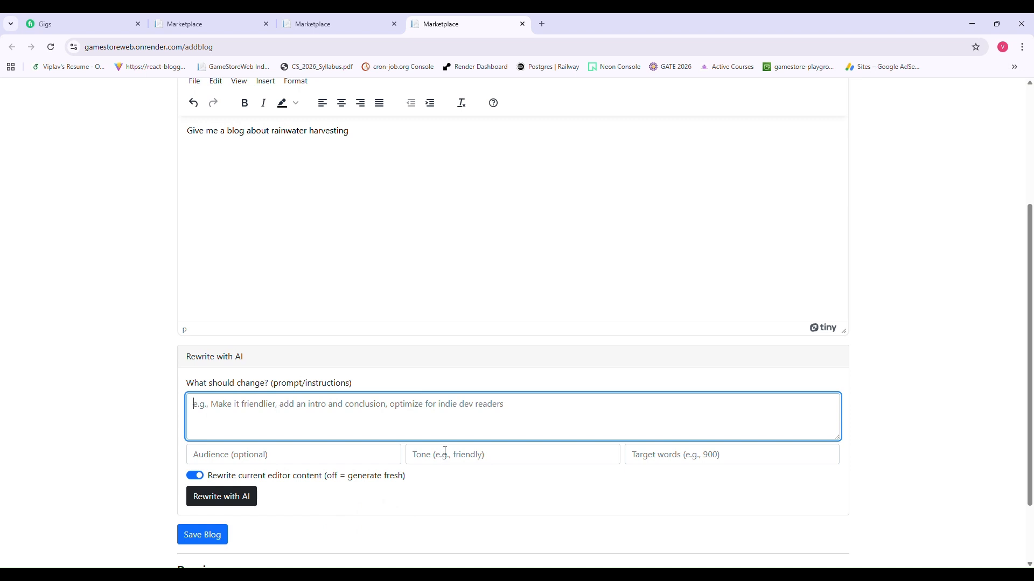
{"action": "type", "text": "Make "}
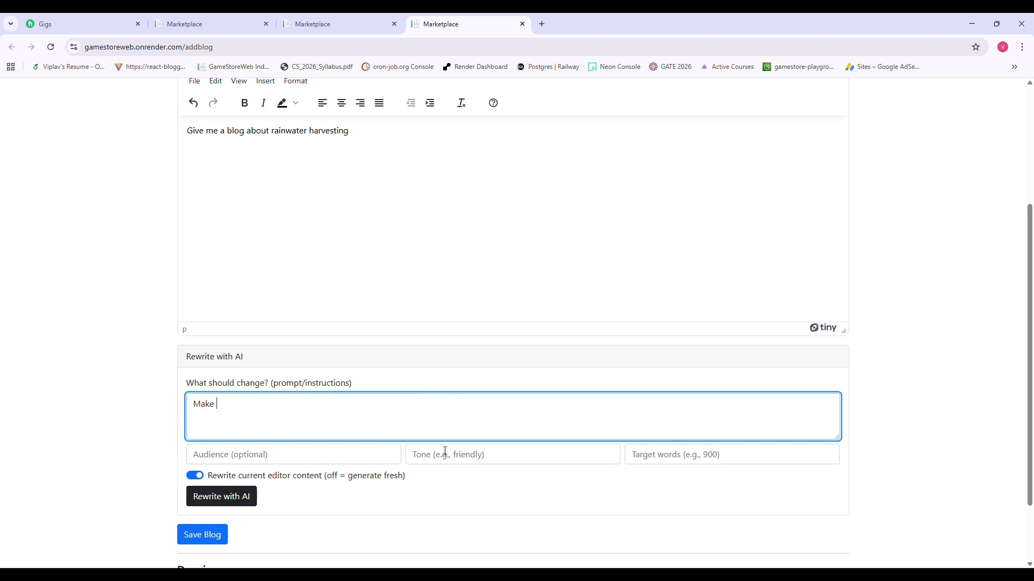
{"action": "type", "text": "it educational"}
{"action": "left_click", "coordinate": [378, 458]}
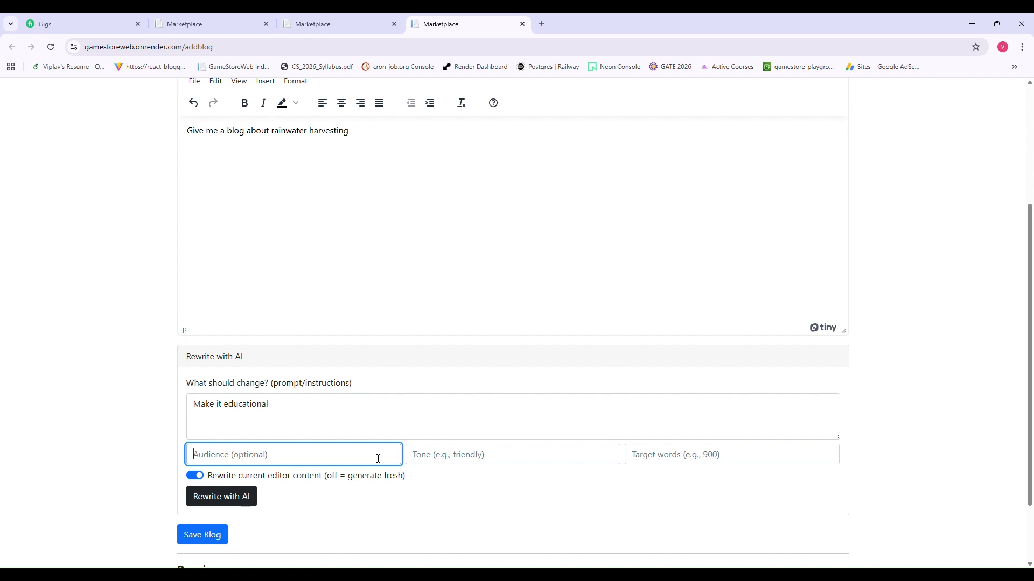
{"action": "type", "text": "the readers"}
{"action": "left_click", "coordinate": [445, 461]}
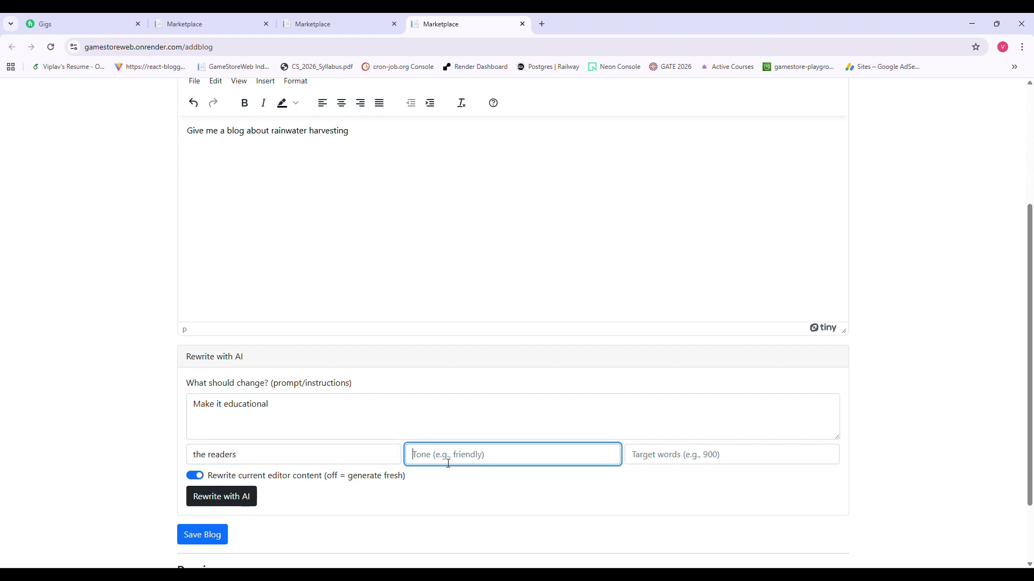
{"action": "type", "text": "friendly"}
{"action": "left_click", "coordinate": [670, 454]}
{"action": "type", "text": "3"}
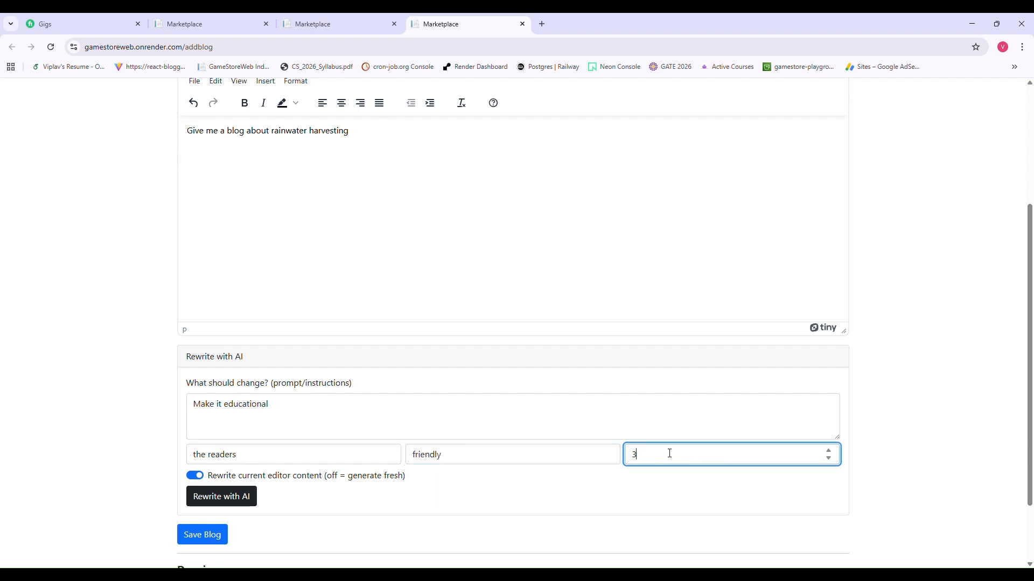
{"action": "type", "text": "000"}
{"action": "left_click", "coordinate": [215, 496]}
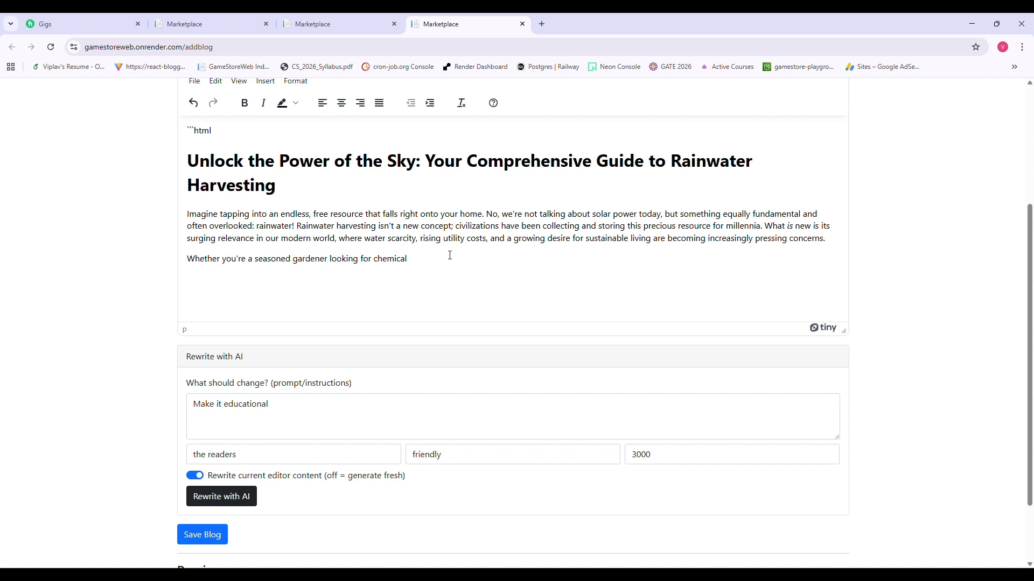
- Delete the stray ```html line and the blank line above the draft's heading
{"action": "left_click", "coordinate": [283, 142]}
{"action": "key", "text": "Up"}
{"action": "key", "text": "shift+Home"}
{"action": "key", "text": "BackSpace"}
{"action": "key", "text": "Down"}
{"action": "key", "text": "BackSpace"}
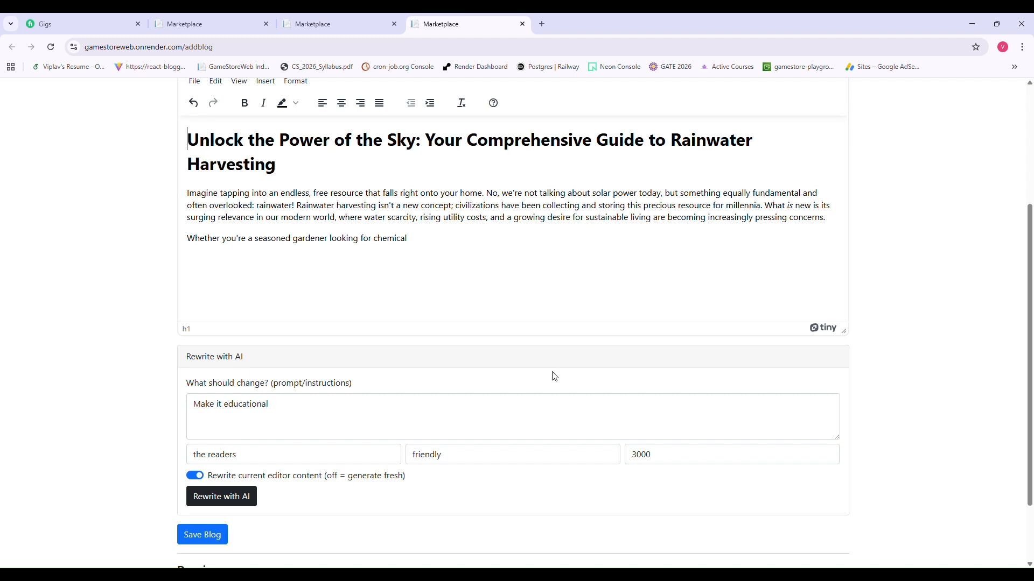
- Lower the target word count to 2000 and select the whole generated draft
{"action": "left_click", "coordinate": [674, 457]}
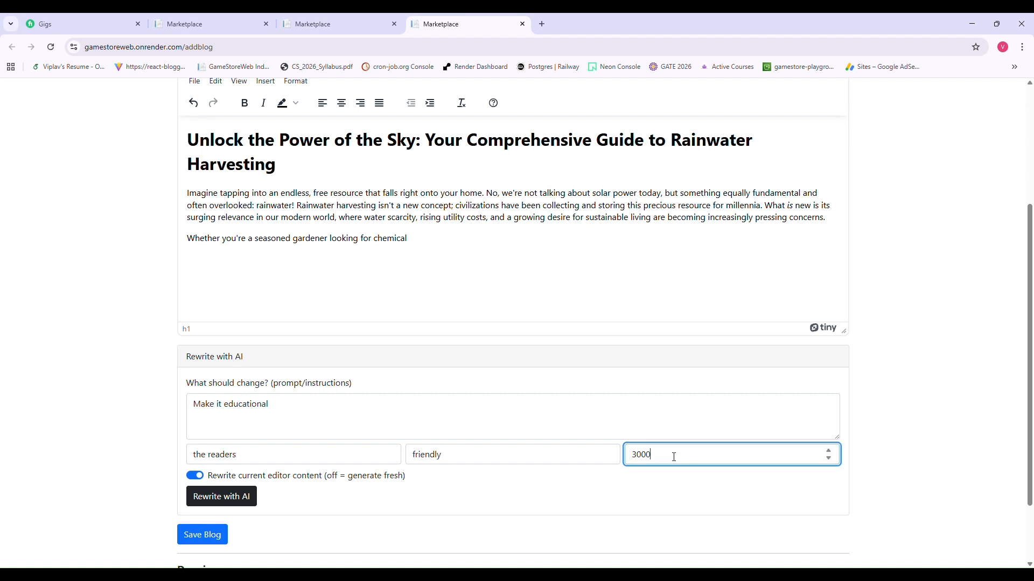
{"action": "key", "text": "ctrl+a"}
{"action": "key", "text": "BackSpace"}
{"action": "type", "text": "2000"}
{"action": "left_click", "coordinate": [421, 255]}
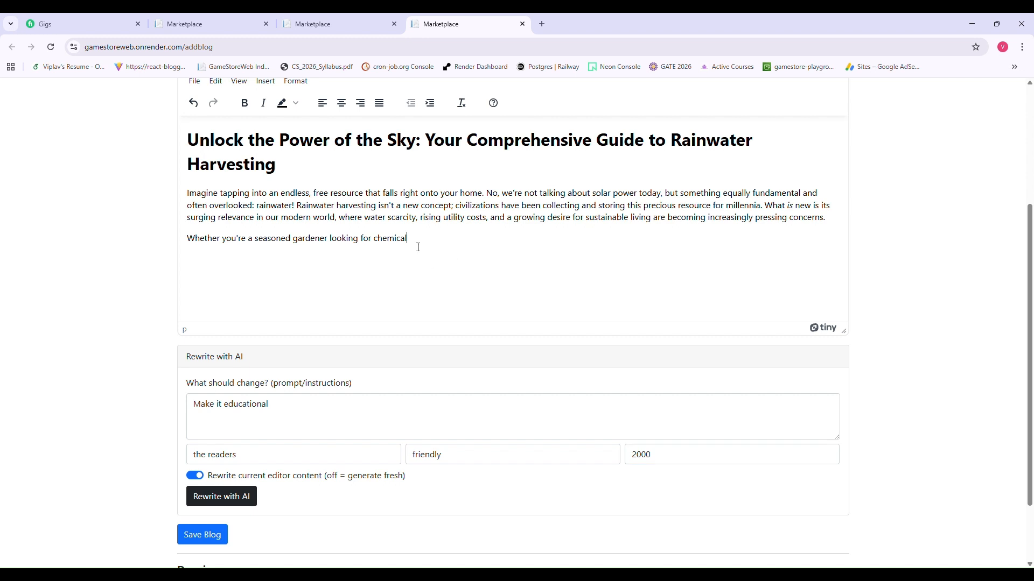
{"action": "left_click_drag", "start_coordinate": [408, 241], "coordinate": [168, 148]}
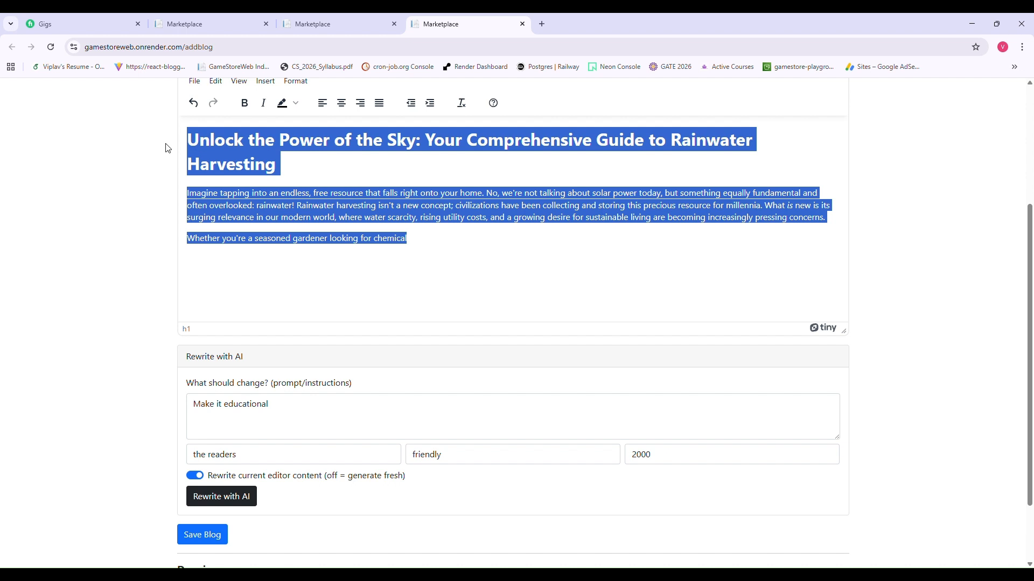
- Replace the draft with 'Give me a brief about rainwater harvesting' and regenerate it with AI
{"action": "type", "text": "G"}
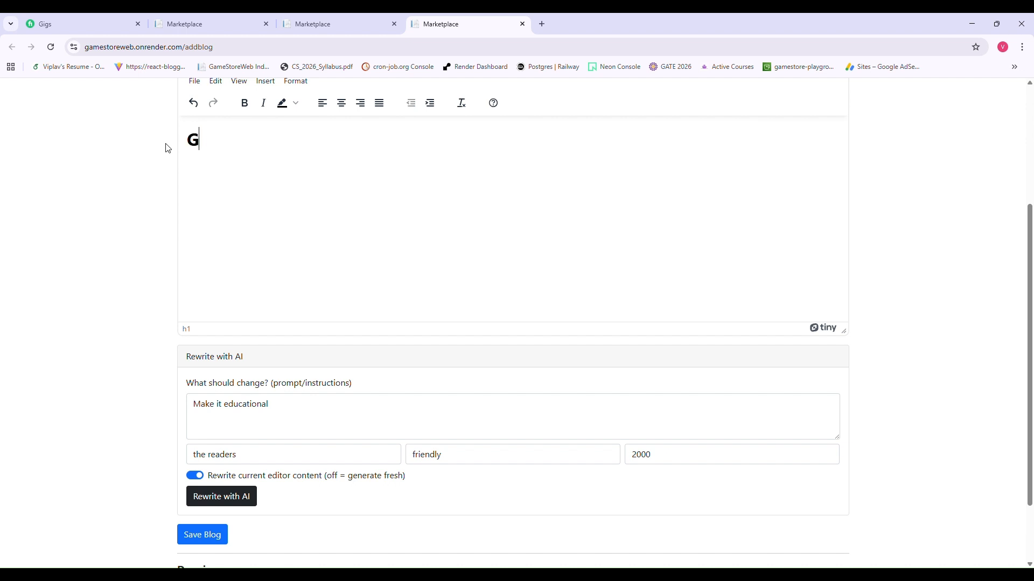
{"action": "type", "text": "ive me a brief "}
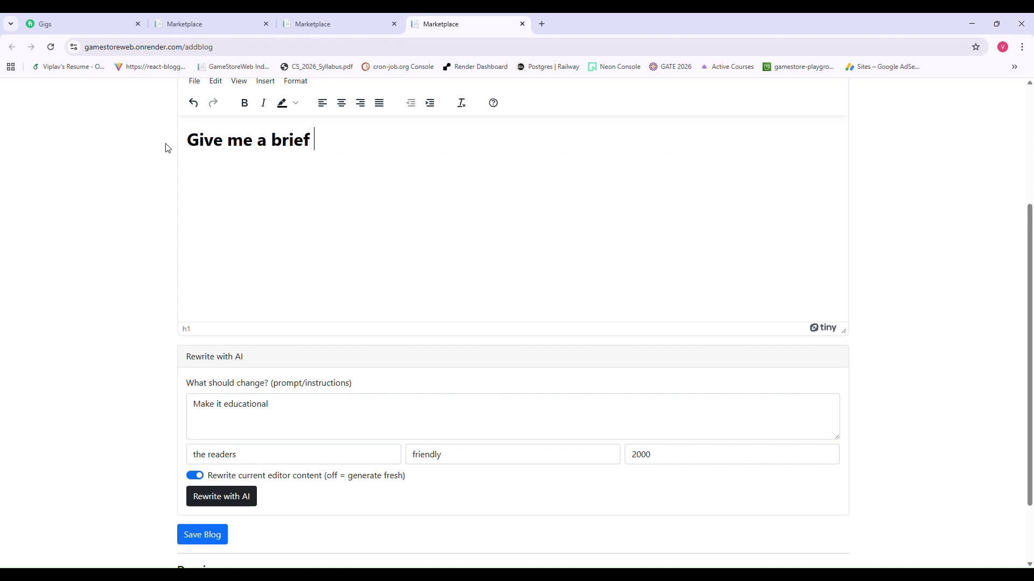
{"action": "type", "text": "about rain"}
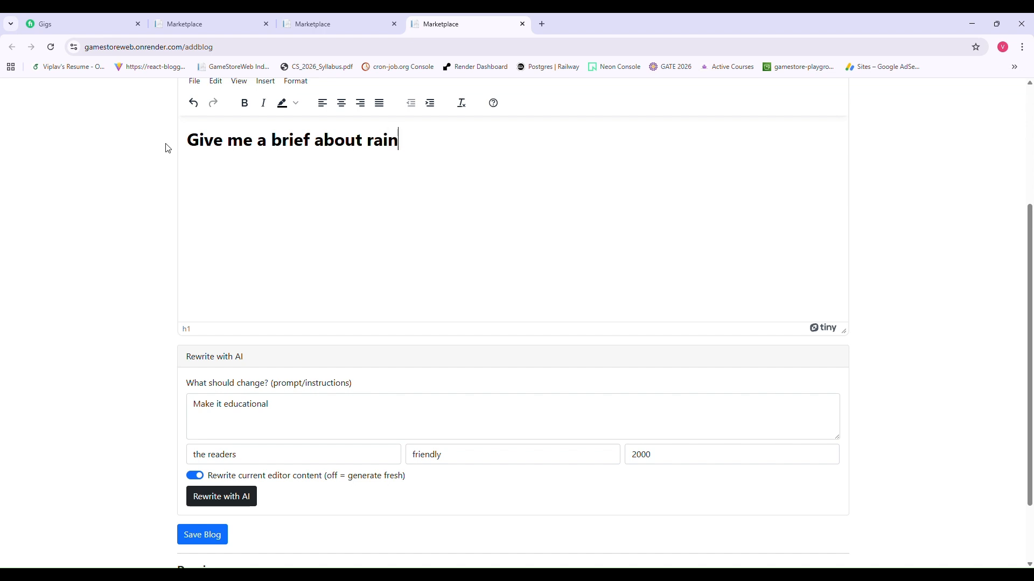
{"action": "type", "text": "water ha"}
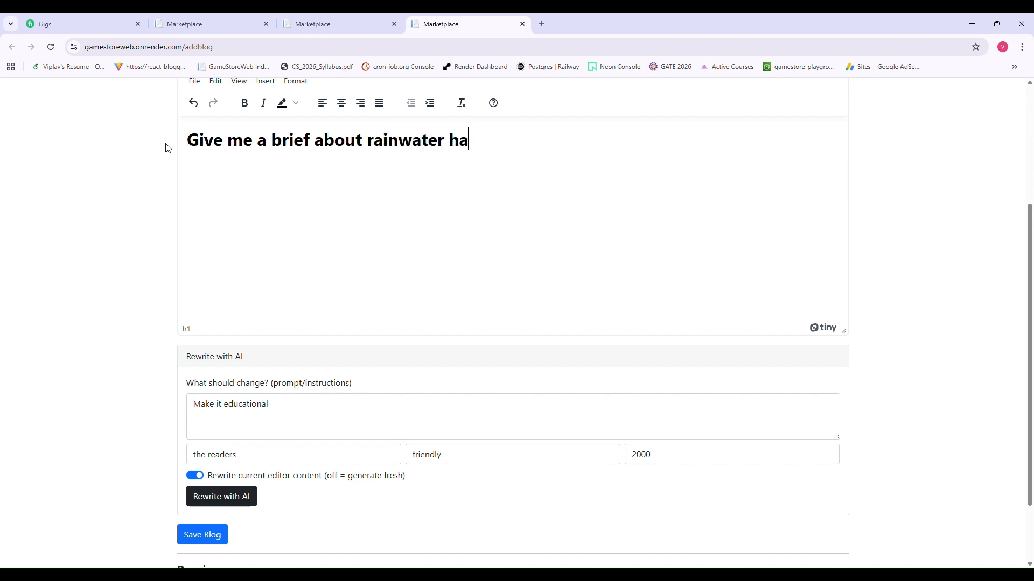
{"action": "type", "text": "rvesting"}
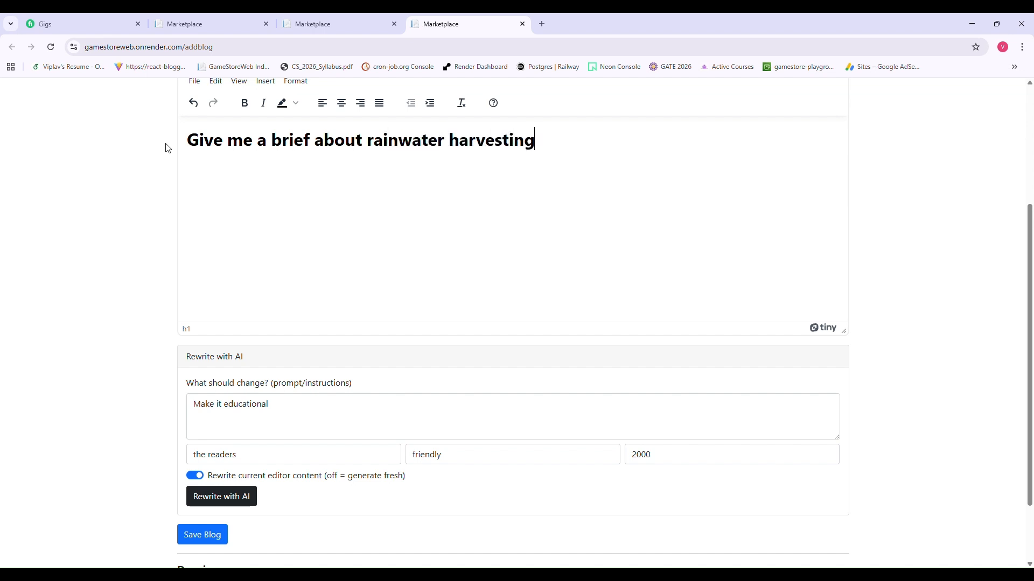
{"action": "left_click", "coordinate": [221, 500]}
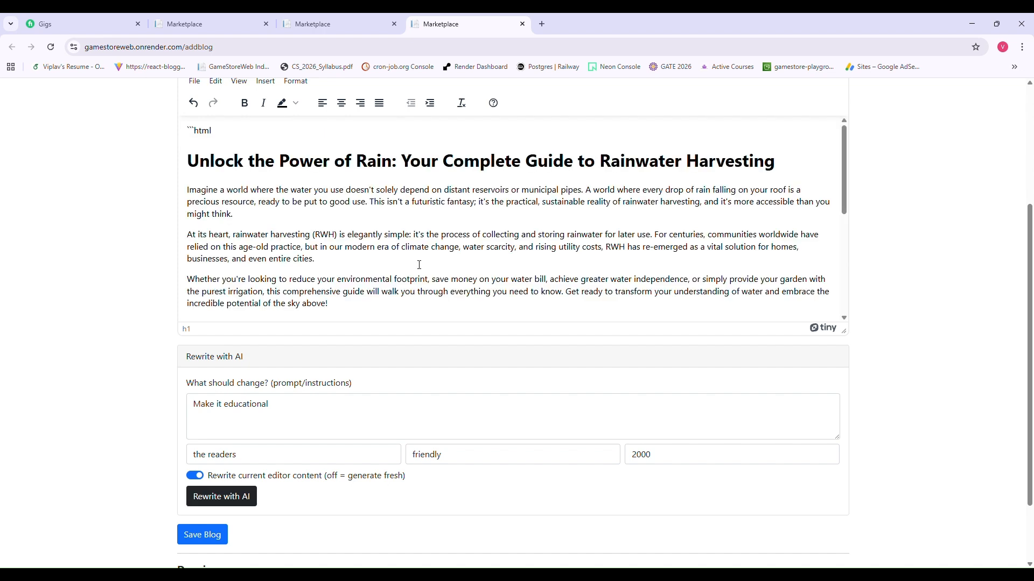
- Remove the leftover ```html marker and the empty line above the regenerated heading
{"action": "scroll", "coordinate": [419, 265], "scroll_direction": "down", "scroll_amount": 3}
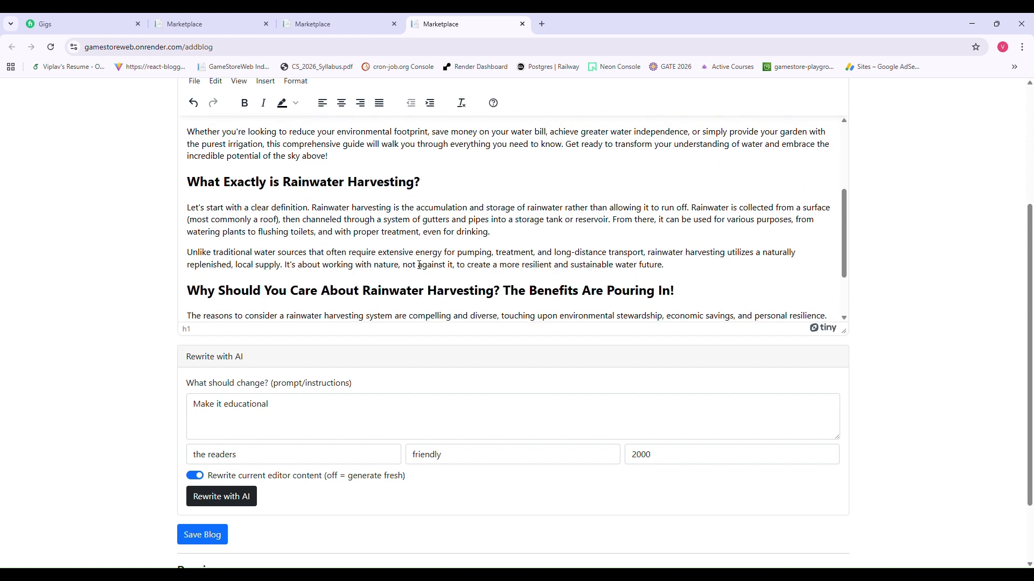
{"action": "scroll", "coordinate": [420, 265], "scroll_direction": "down", "scroll_amount": 2}
{"action": "scroll", "coordinate": [419, 265], "scroll_direction": "up", "scroll_amount": 5}
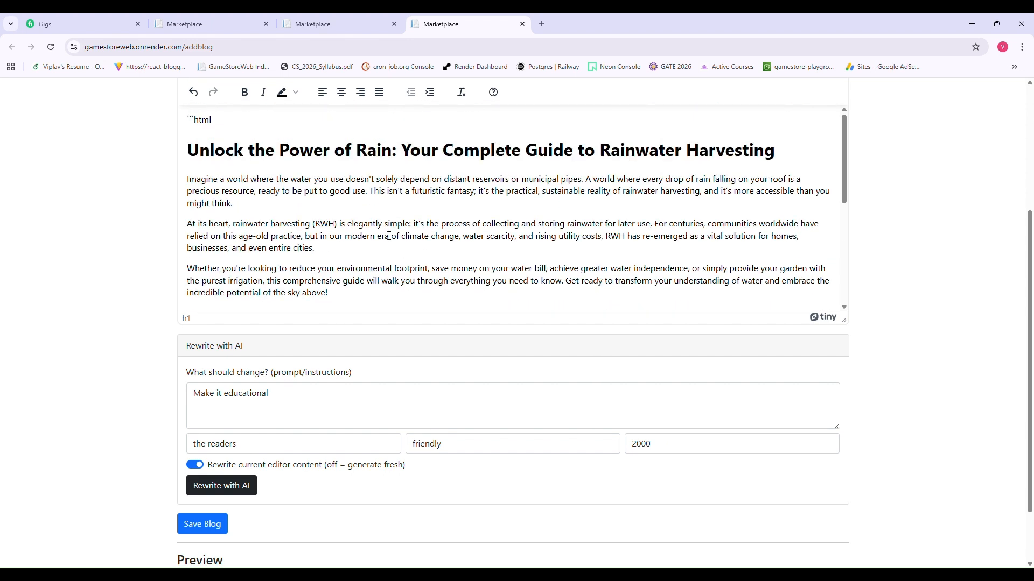
{"action": "double_click", "coordinate": [199, 124]}
{"action": "left_click_drag", "start_coordinate": [198, 124], "coordinate": [192, 124]}
{"action": "key", "text": "BackSpace"}
{"action": "key", "text": "Down"}
{"action": "key", "text": "BackSpace"}
{"action": "scroll", "coordinate": [264, 196], "scroll_direction": "up", "scroll_amount": 1}
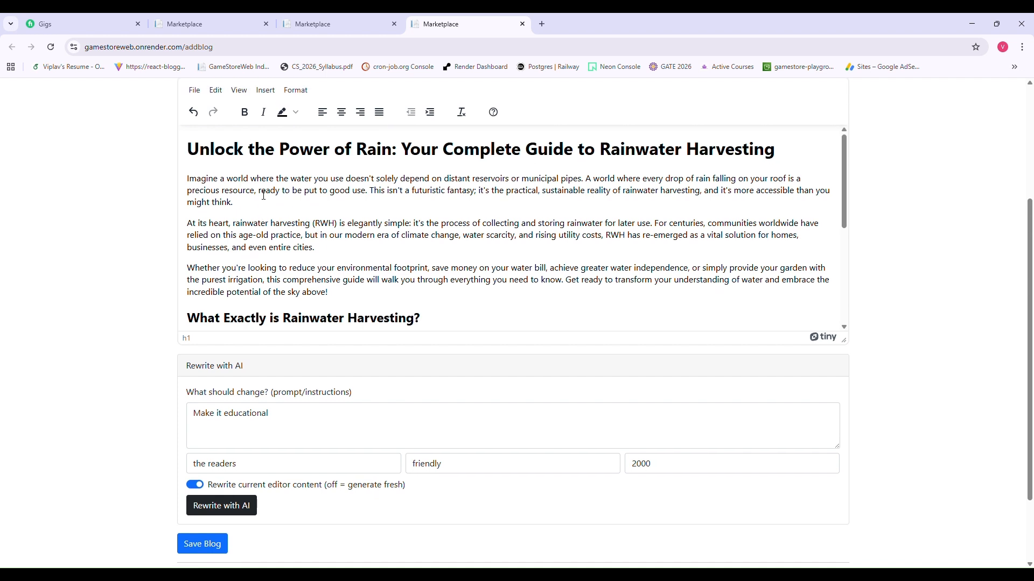
{"action": "scroll", "coordinate": [264, 196], "scroll_direction": "up", "scroll_amount": 1}
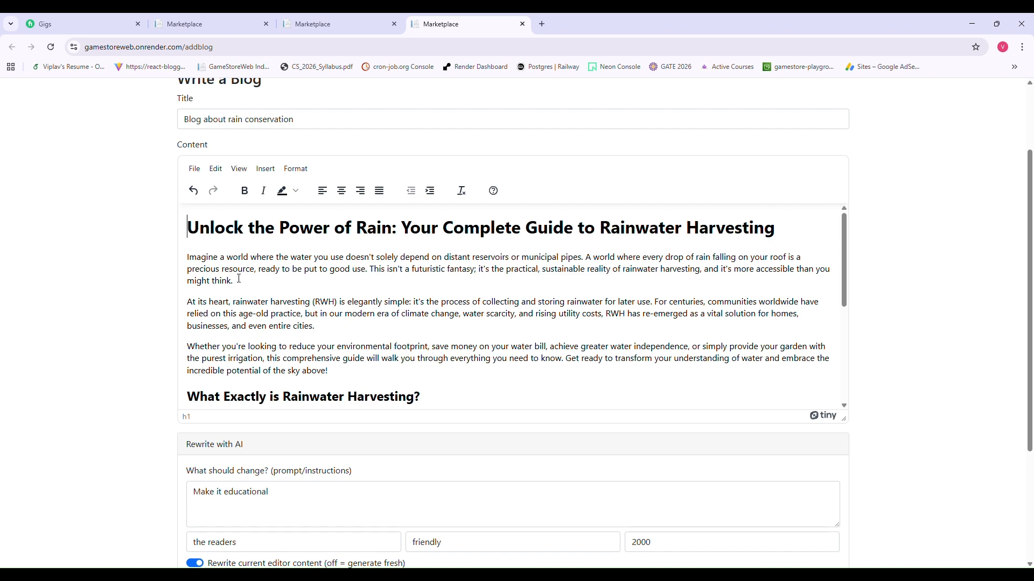
- Save the rainwater harvesting article as a new blog post
{"action": "scroll", "coordinate": [239, 279], "scroll_direction": "down", "scroll_amount": 1}
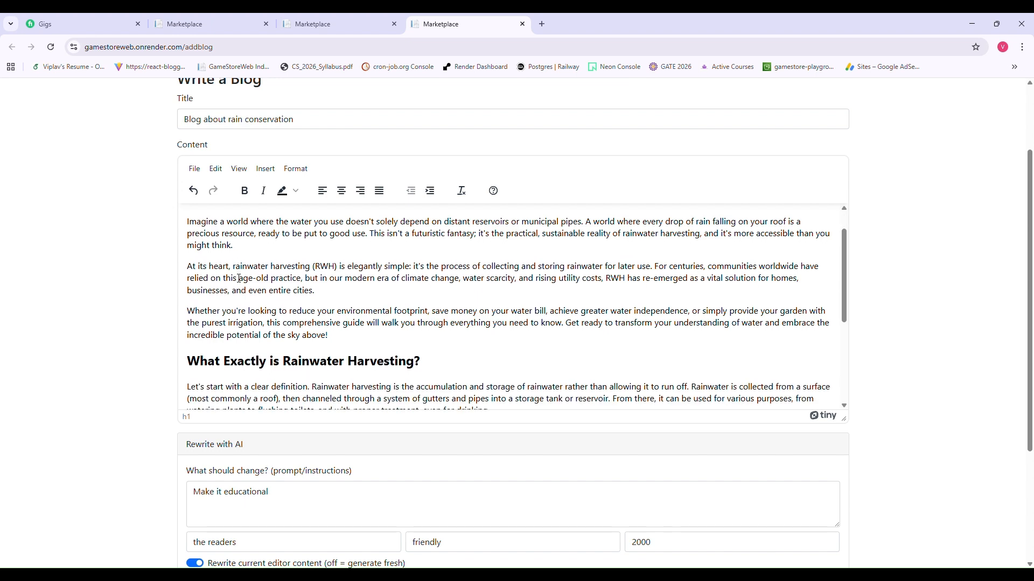
{"action": "scroll", "coordinate": [239, 279], "scroll_direction": "down", "scroll_amount": 5}
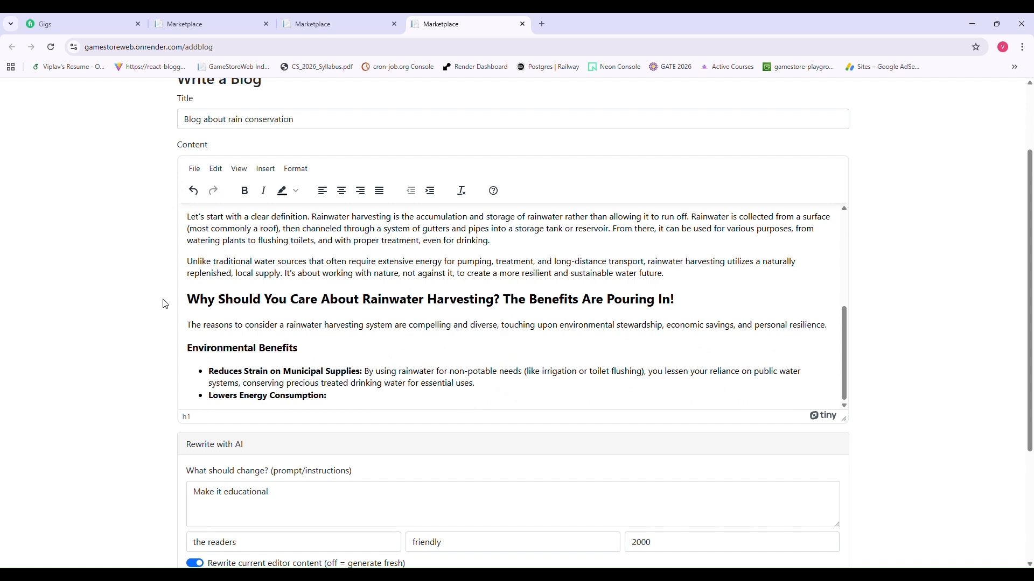
{"action": "scroll", "coordinate": [165, 304], "scroll_direction": "down", "scroll_amount": 1}
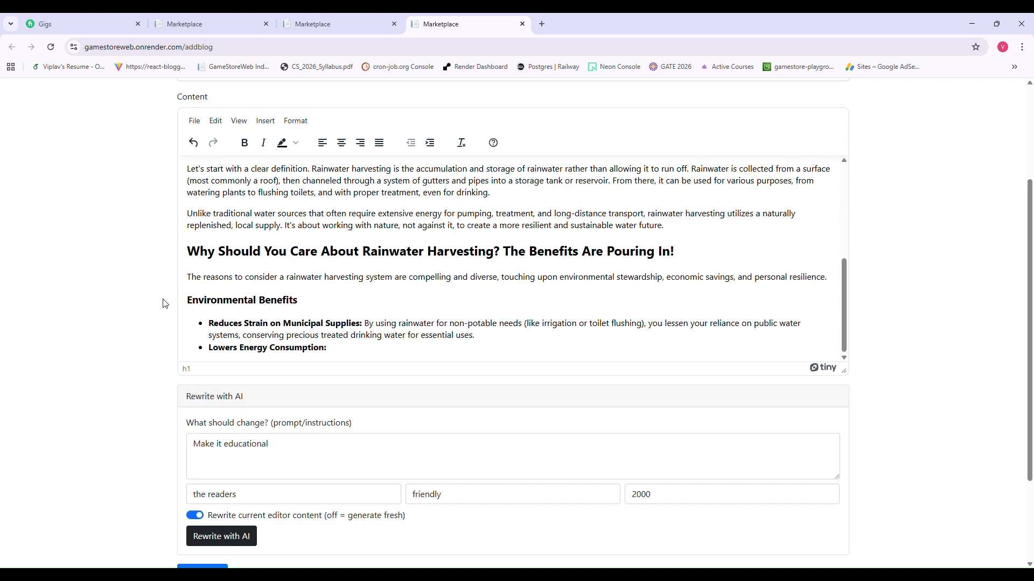
{"action": "scroll", "coordinate": [164, 304], "scroll_direction": "down", "scroll_amount": 1}
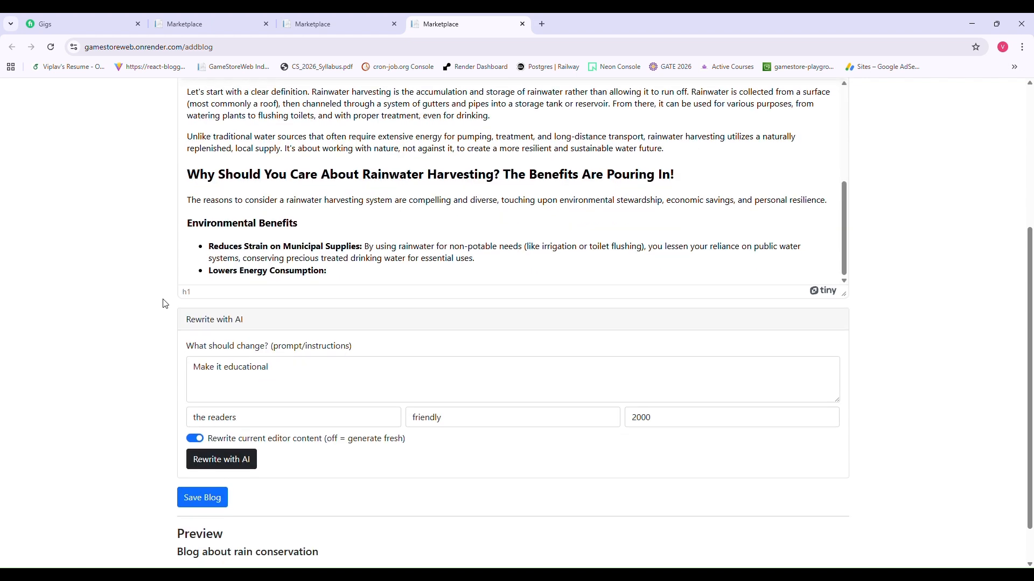
{"action": "scroll", "coordinate": [165, 304], "scroll_direction": "down", "scroll_amount": 1}
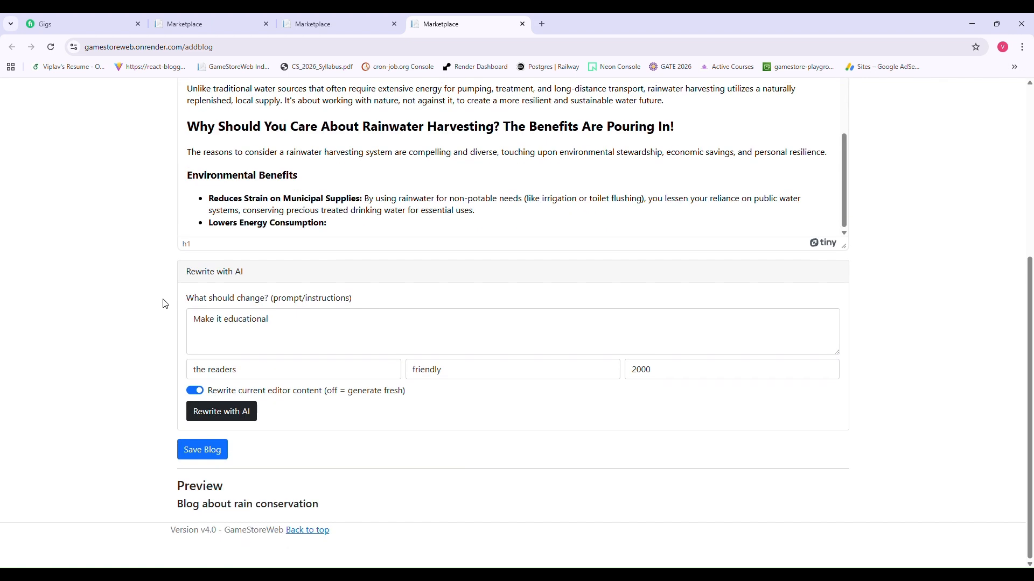
{"action": "left_click", "coordinate": [201, 451]}
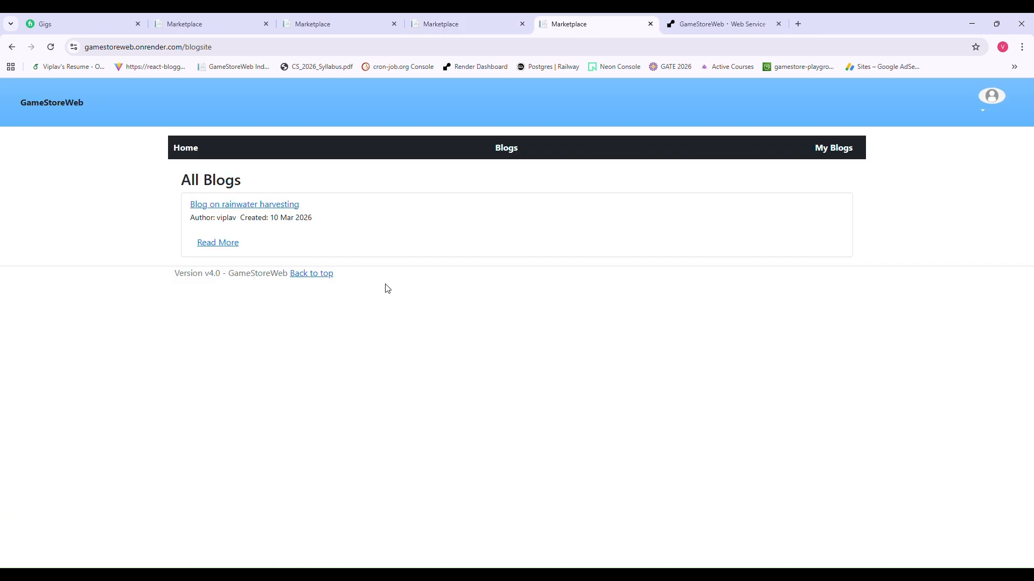
- Open the 'Blog on rainwater harvesting' post from All Blogs and read through it
{"action": "left_click", "coordinate": [237, 247]}
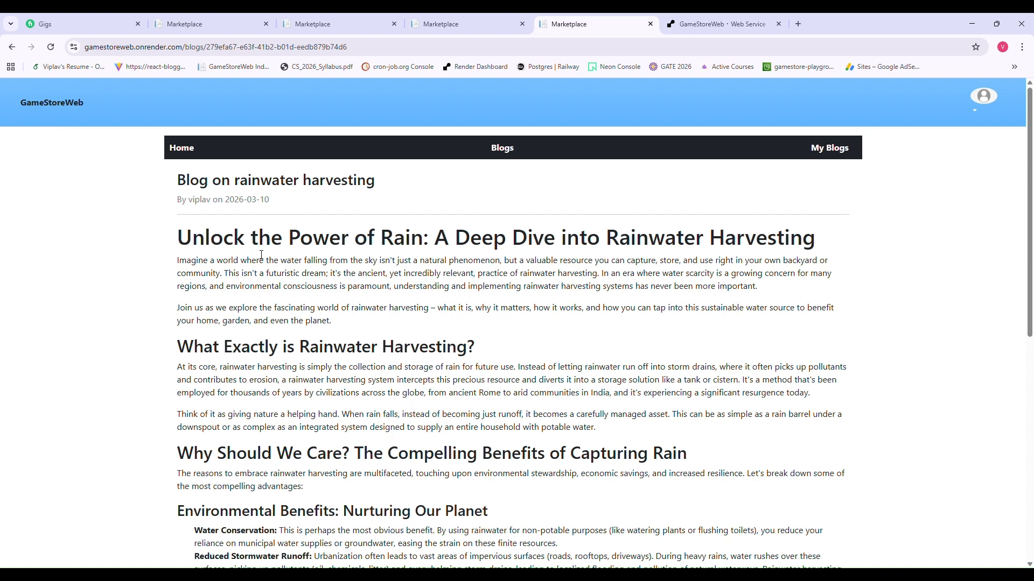
{"action": "scroll", "coordinate": [261, 255], "scroll_direction": "down", "scroll_amount": 2}
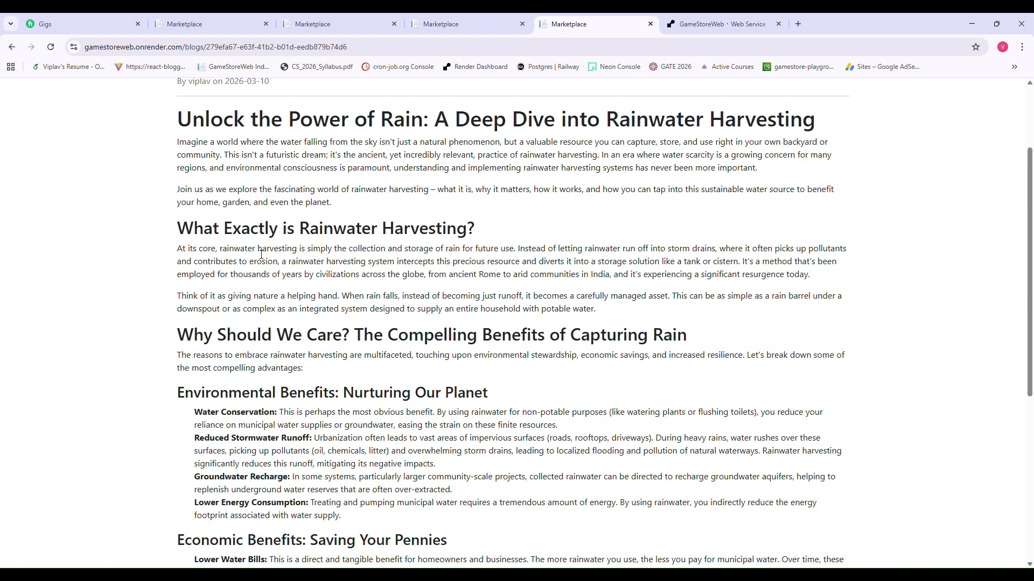
{"action": "scroll", "coordinate": [262, 255], "scroll_direction": "up", "scroll_amount": 3}
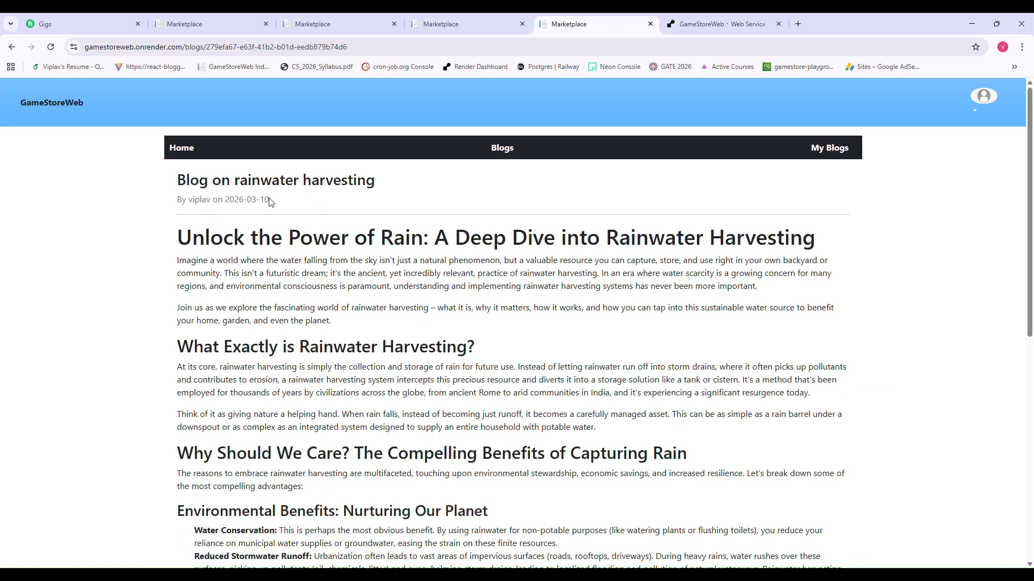
{"action": "scroll", "coordinate": [271, 202], "scroll_direction": "down", "scroll_amount": 8}
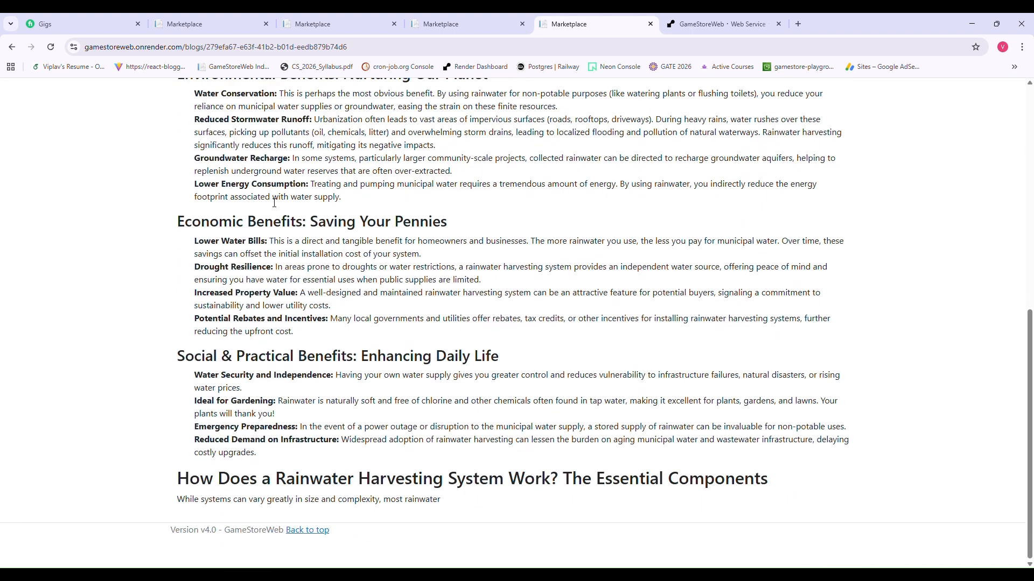
{"action": "scroll", "coordinate": [274, 202], "scroll_direction": "up", "scroll_amount": 8}
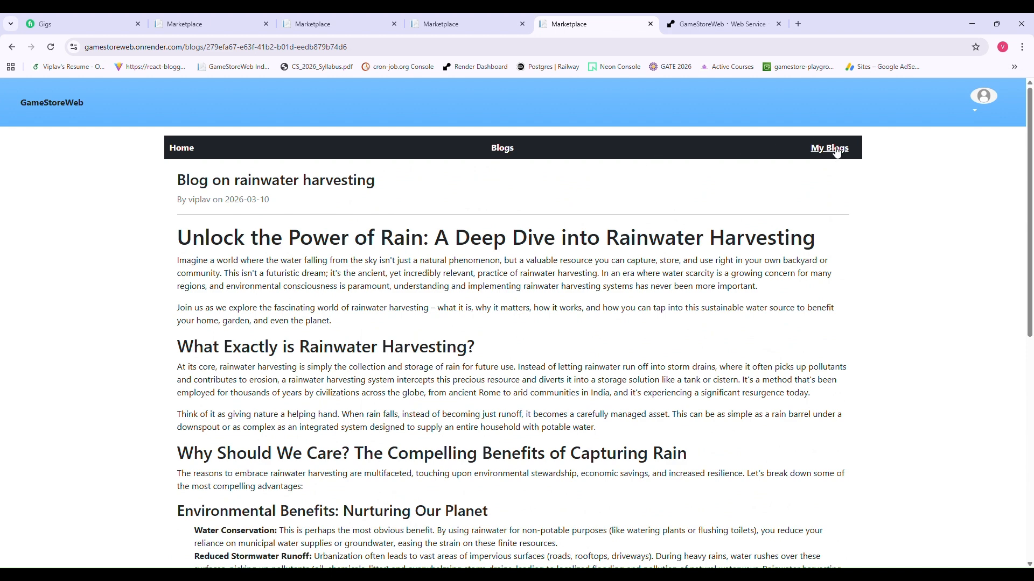
- Return to All Blogs, reopen the post, then show My Blogs
{"action": "left_click", "coordinate": [511, 154]}
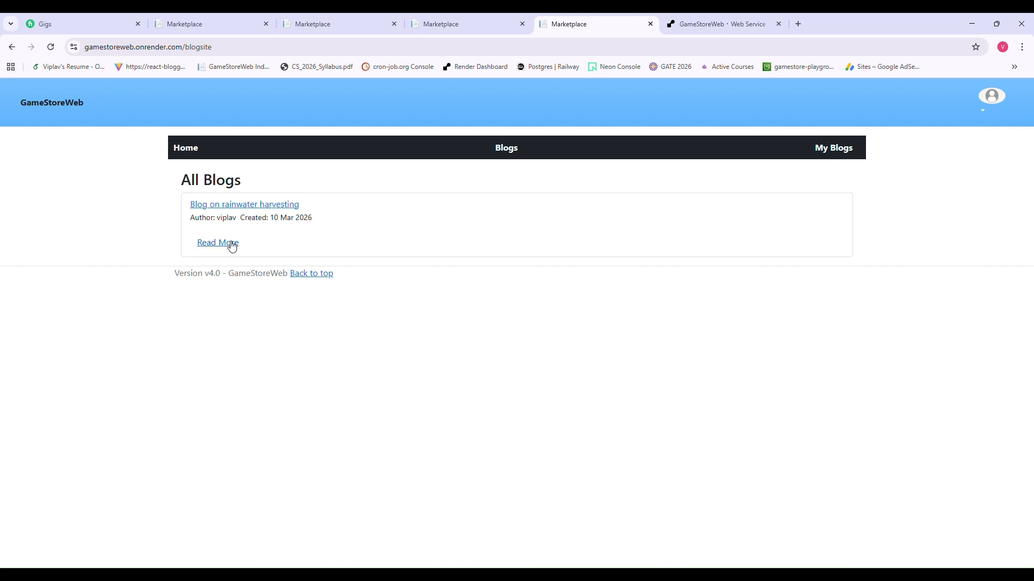
{"action": "left_click", "coordinate": [246, 208]}
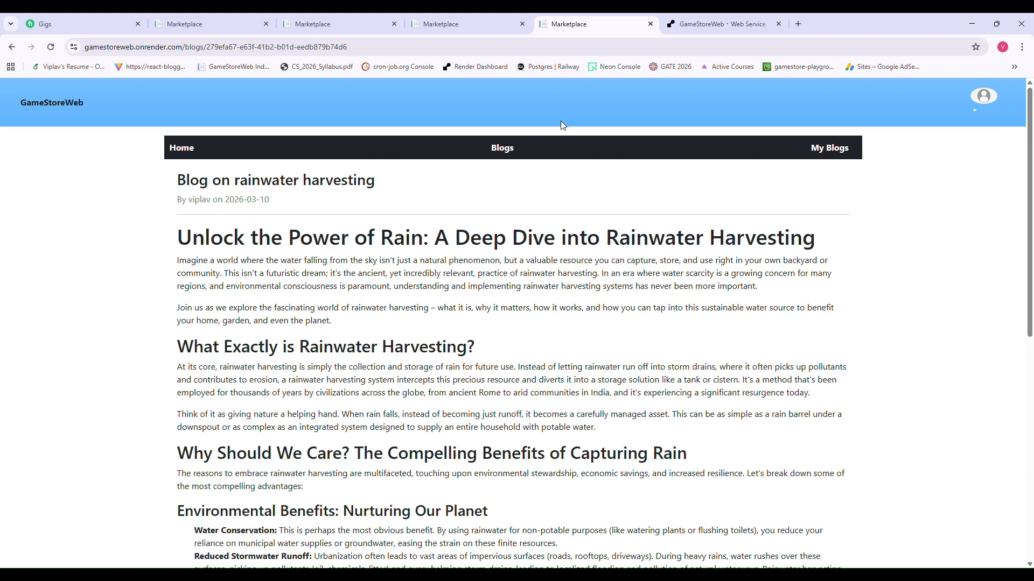
{"action": "left_click", "coordinate": [515, 155]}
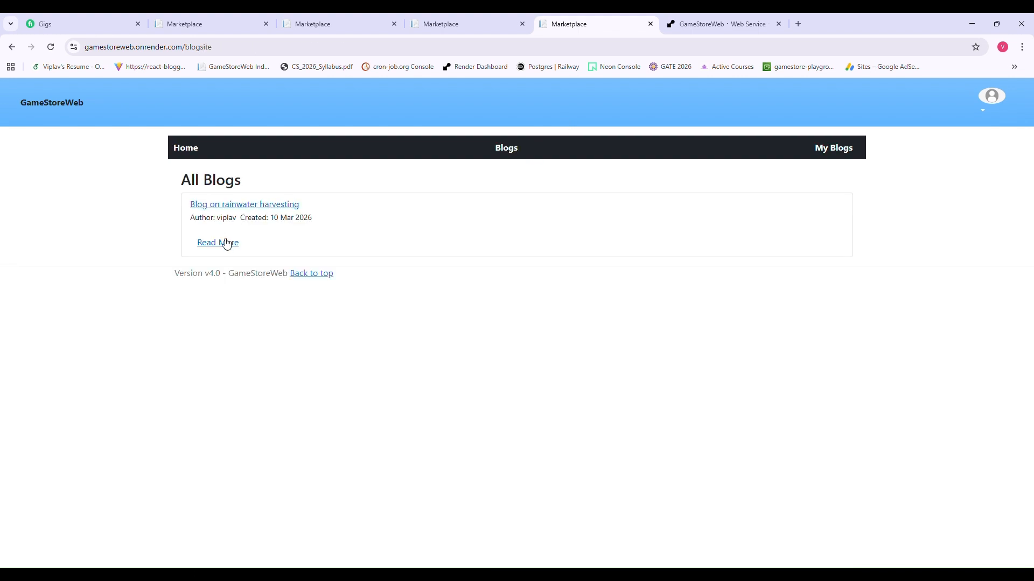
{"action": "left_click", "coordinate": [219, 242]}
{"action": "scroll", "coordinate": [360, 371], "scroll_direction": "down", "scroll_amount": 9}
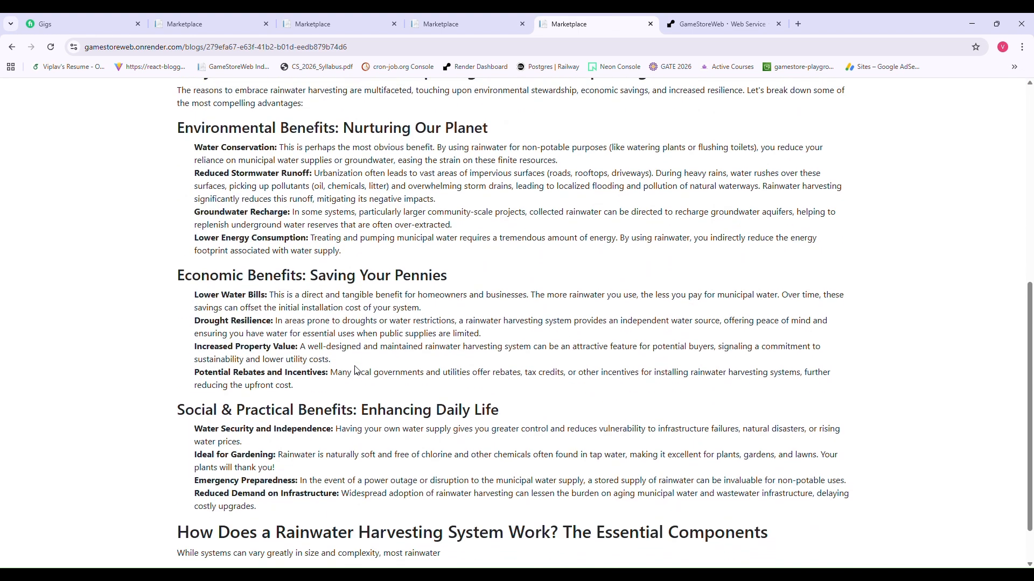
{"action": "scroll", "coordinate": [356, 371], "scroll_direction": "up", "scroll_amount": 6}
{"action": "scroll", "coordinate": [355, 370], "scroll_direction": "up", "scroll_amount": 3}
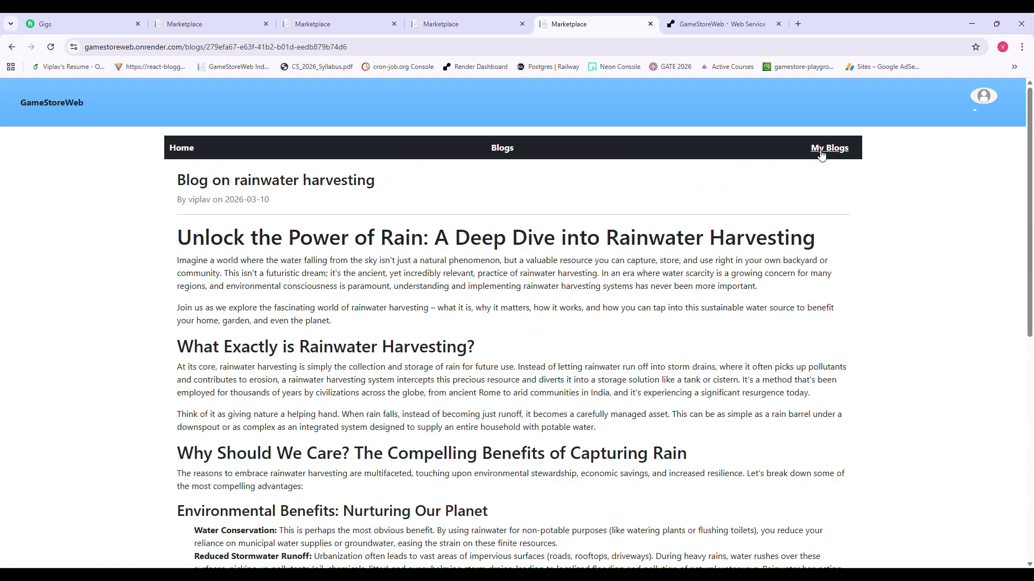
{"action": "left_click", "coordinate": [821, 155]}
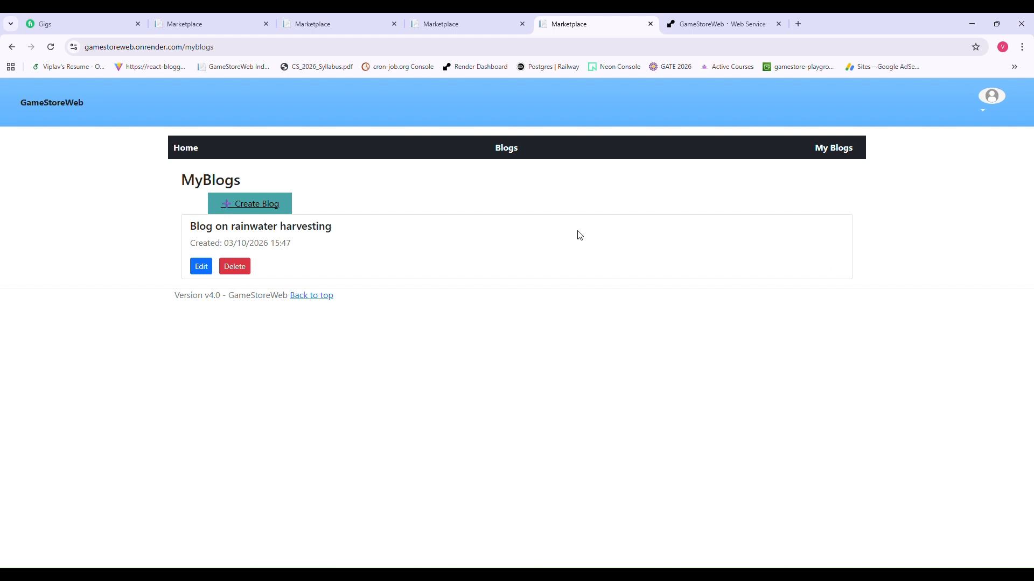
- Edit the rainwater harvesting blog and save it again without changes
{"action": "left_click", "coordinate": [209, 273]}
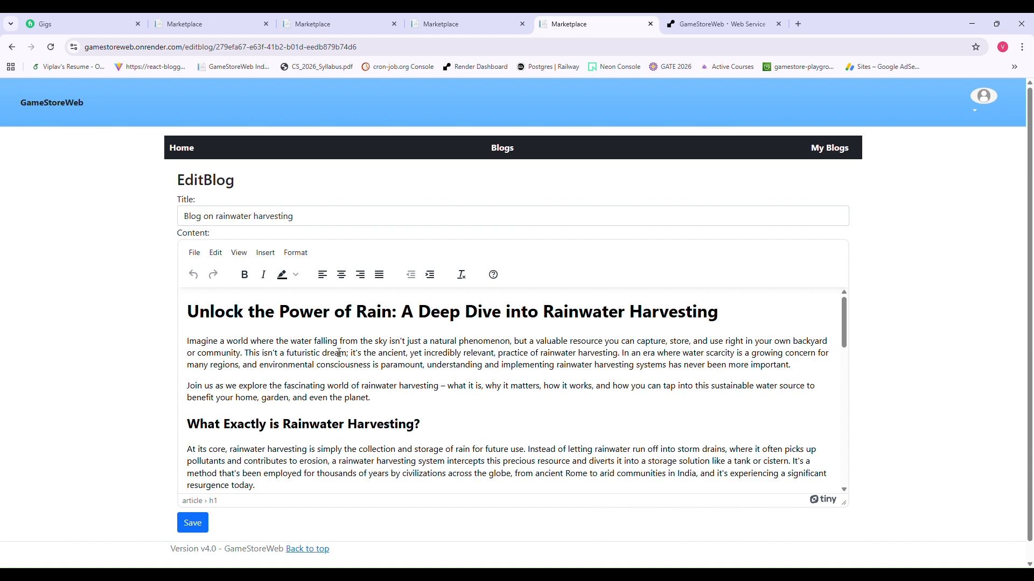
{"action": "scroll", "coordinate": [339, 353], "scroll_direction": "down", "scroll_amount": 20}
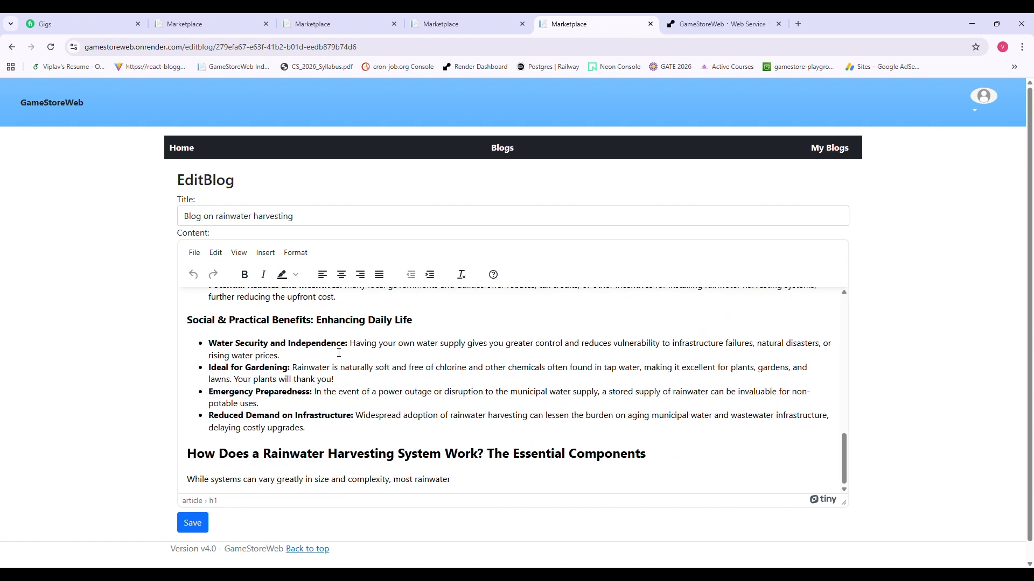
{"action": "scroll", "coordinate": [339, 353], "scroll_direction": "down", "scroll_amount": 1}
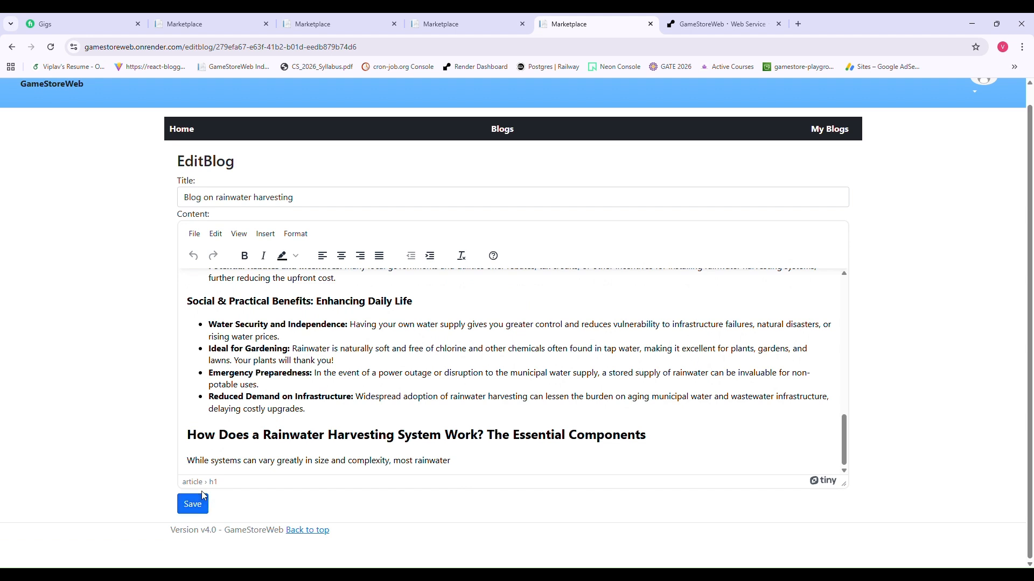
{"action": "left_click", "coordinate": [201, 503]}
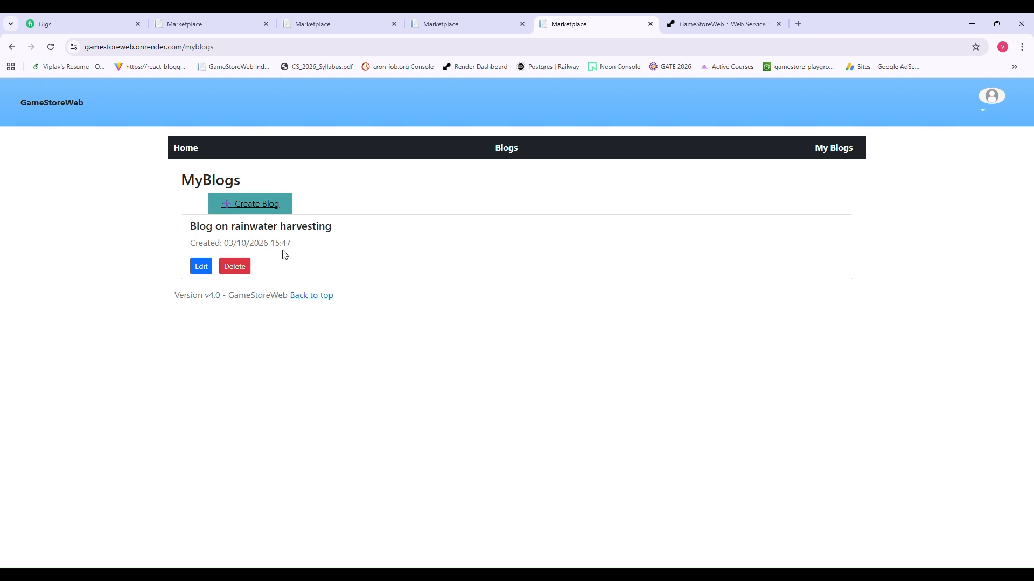
- Open and close the account menu, then go back to All Blogs
{"action": "left_click", "coordinate": [986, 111]}
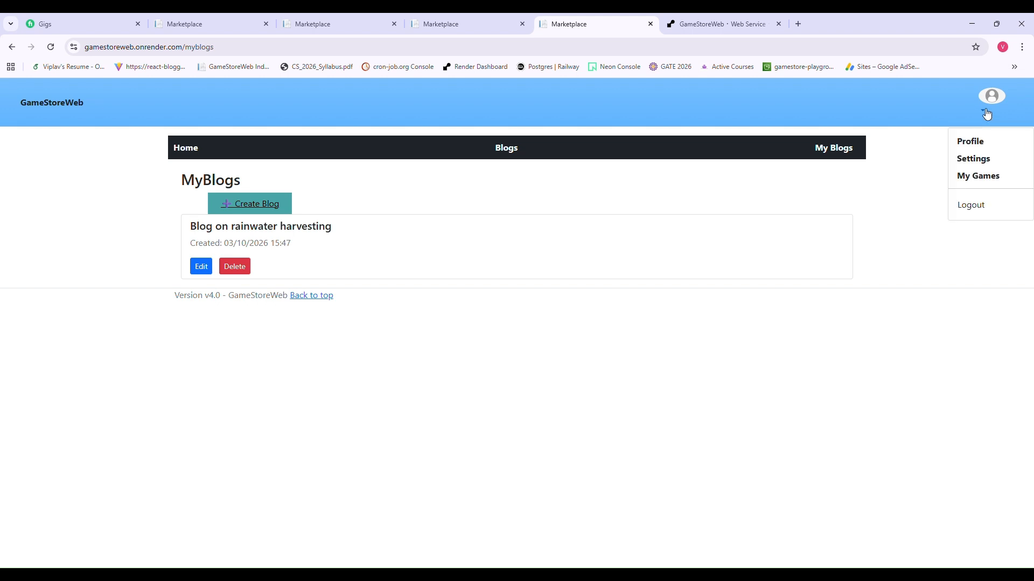
{"action": "left_click", "coordinate": [839, 190]}
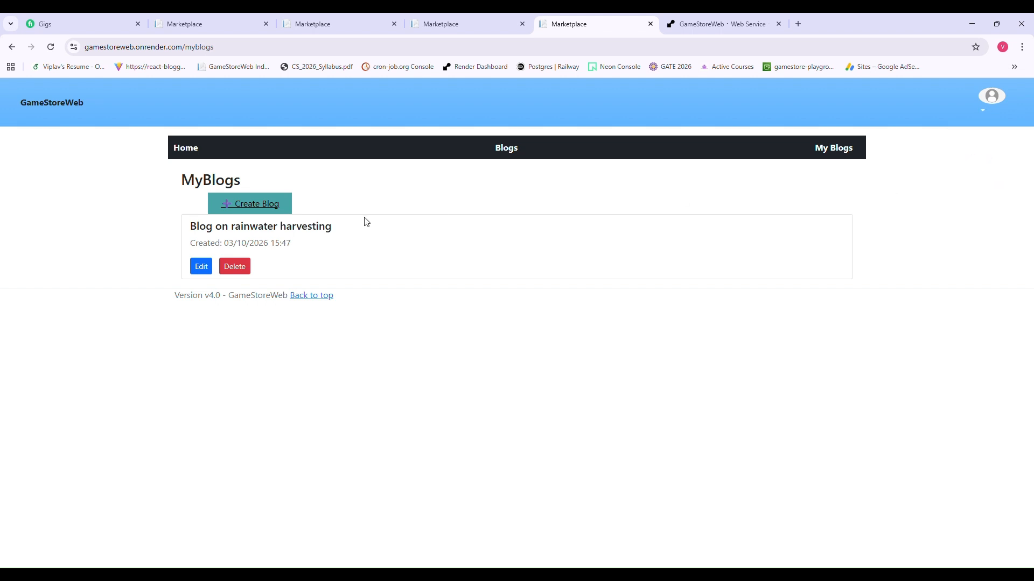
{"action": "left_click", "coordinate": [516, 155]}
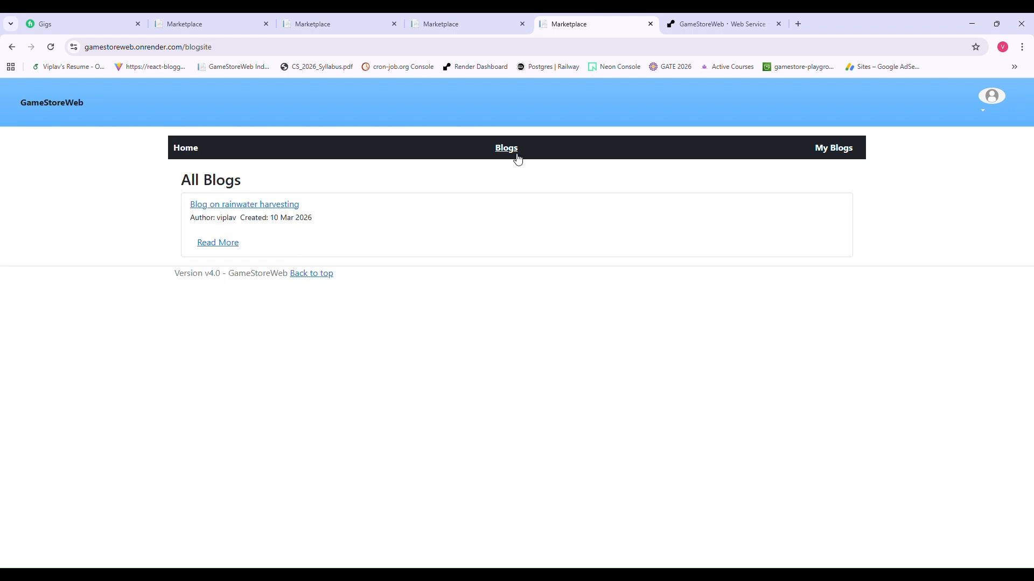